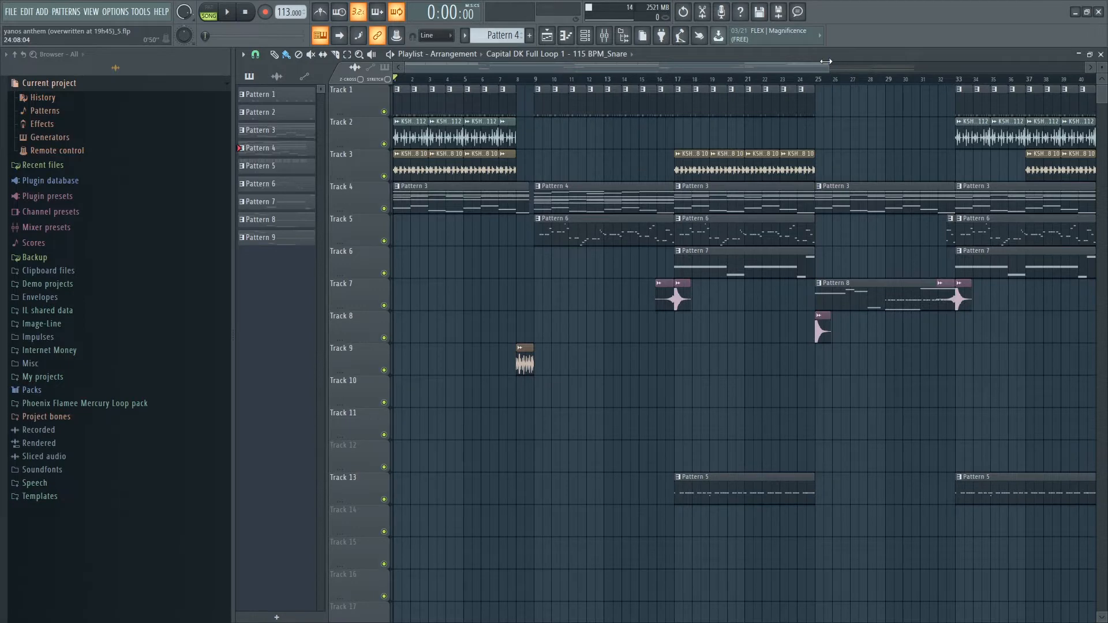
# Solo Track 2 in the playlist to isolate its KSHMR percussion loop
pyautogui.moveTo(826, 61); pyautogui.dragTo(666, 61)
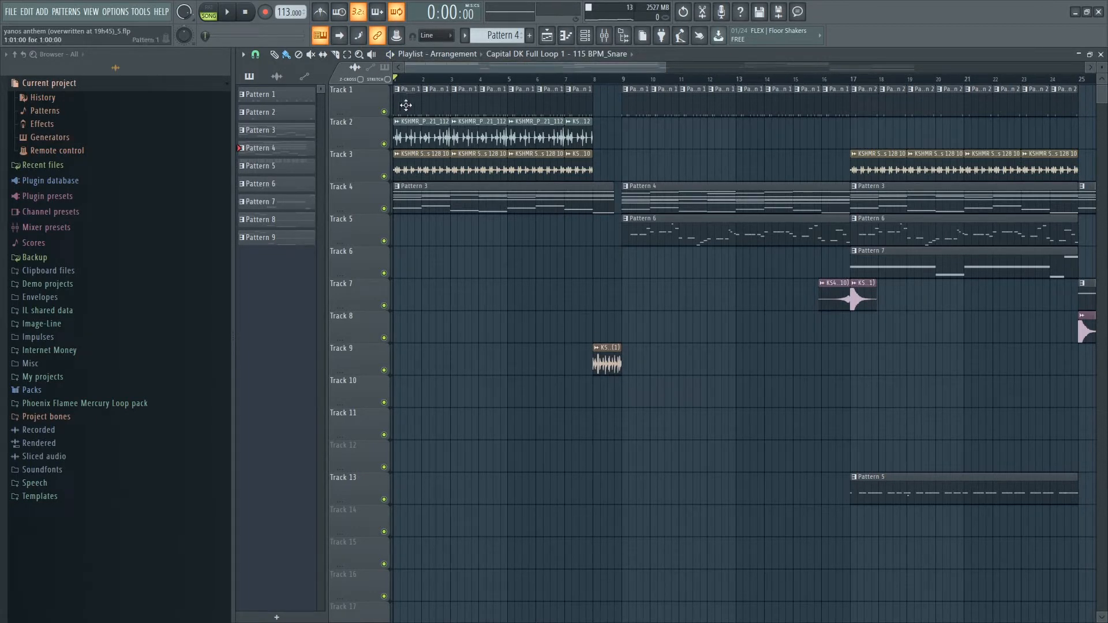
pyautogui.rightClick(384, 144)
pyautogui.rightClick(392, 185)
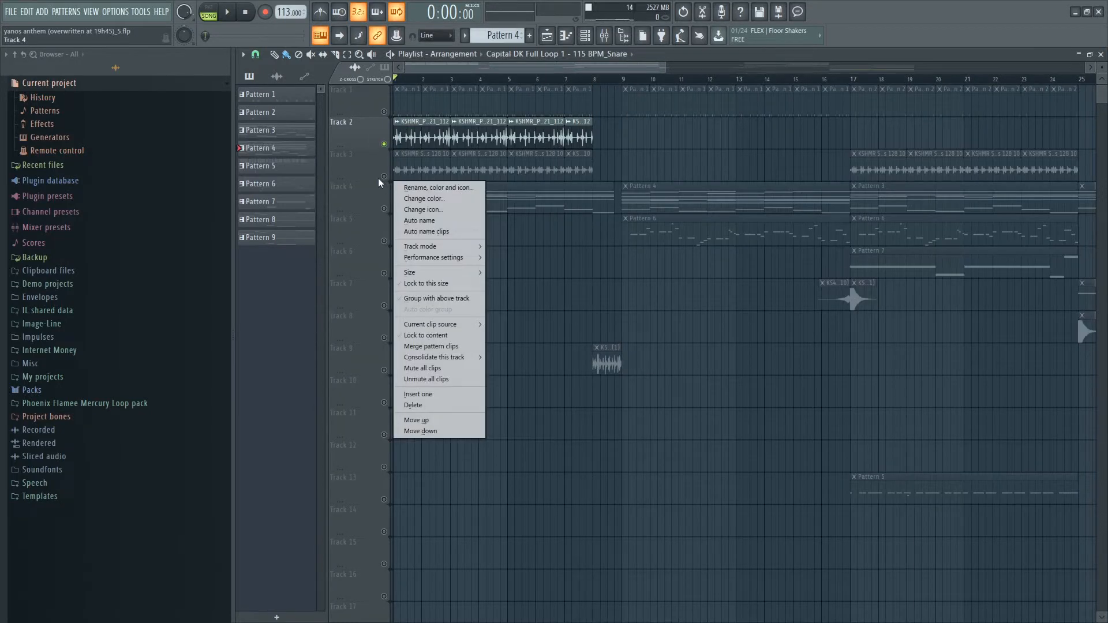
pyautogui.rightClick(378, 149)
pyautogui.rightClick(338, 151)
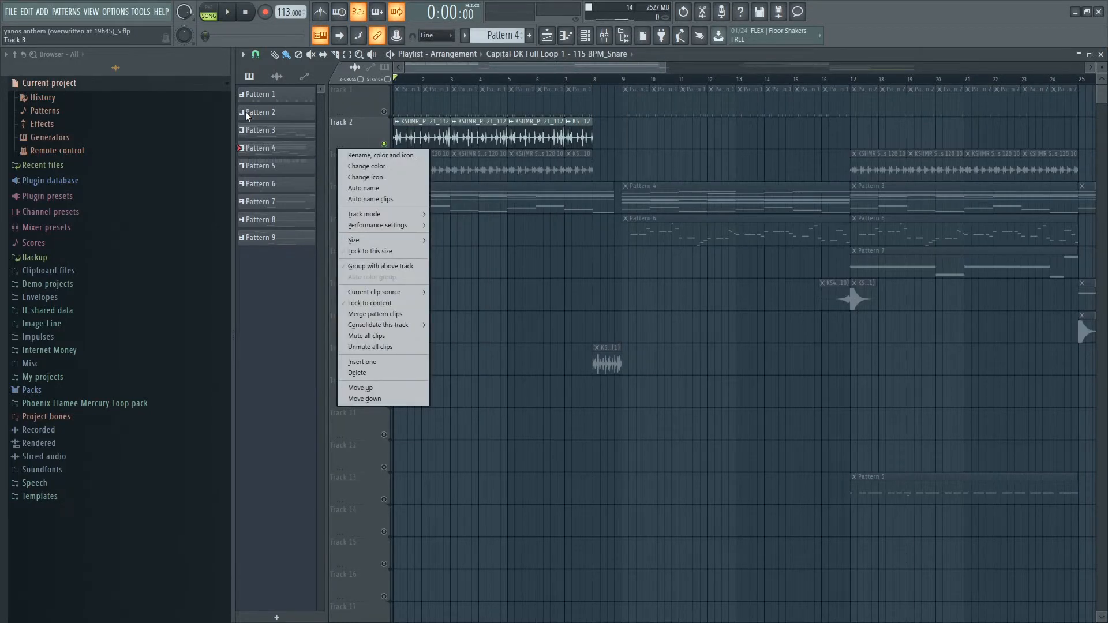
pyautogui.click(382, 126)
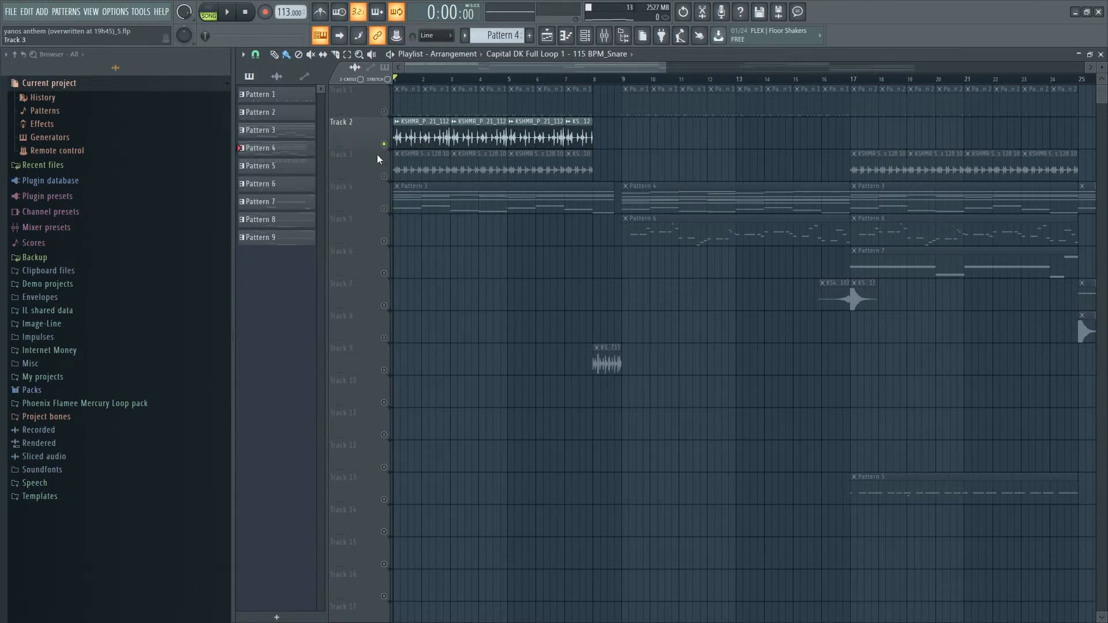
# Play Track 2's percussion loop with Track 3 muted, and again with Track 3's shaker loop unmuted
pyautogui.click(385, 176)
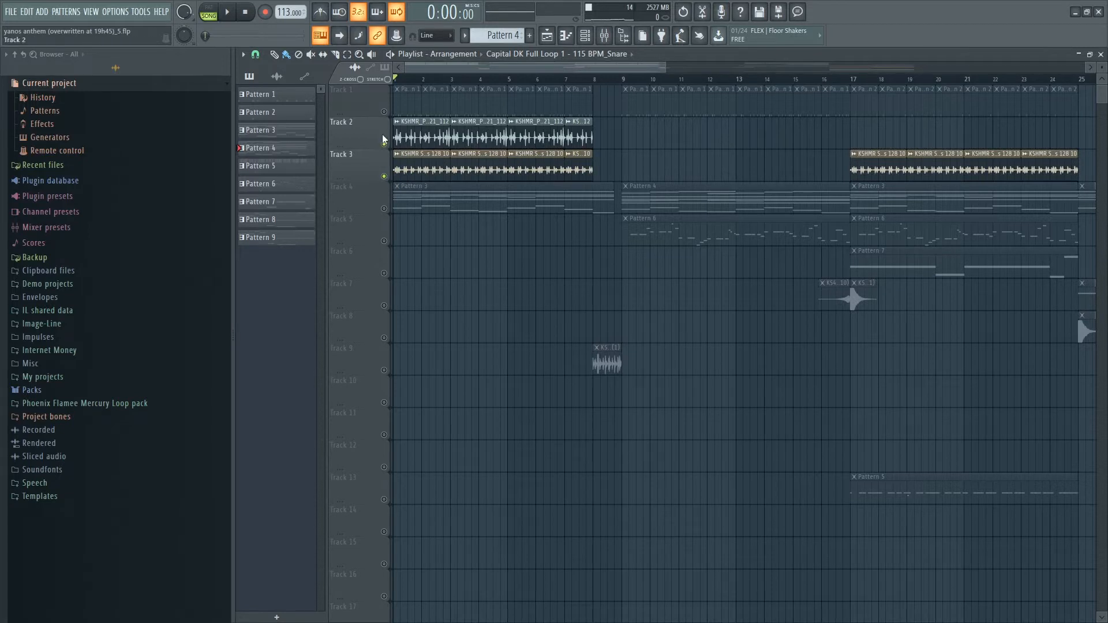
pyautogui.doubleClick(417, 134)
pyautogui.press('Escape')
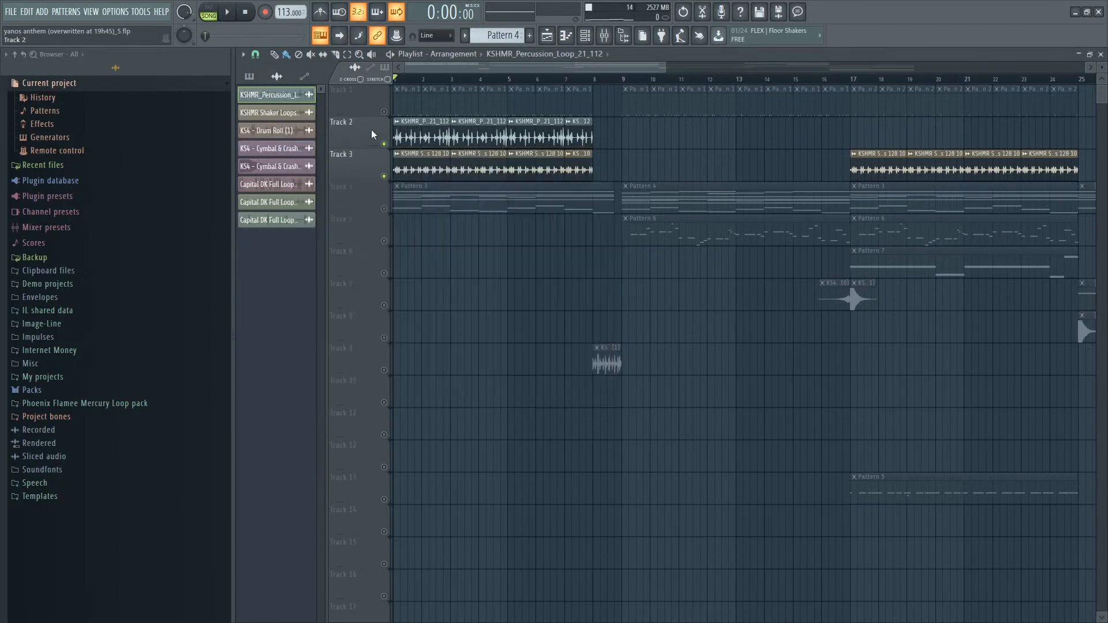
pyautogui.click(385, 175)
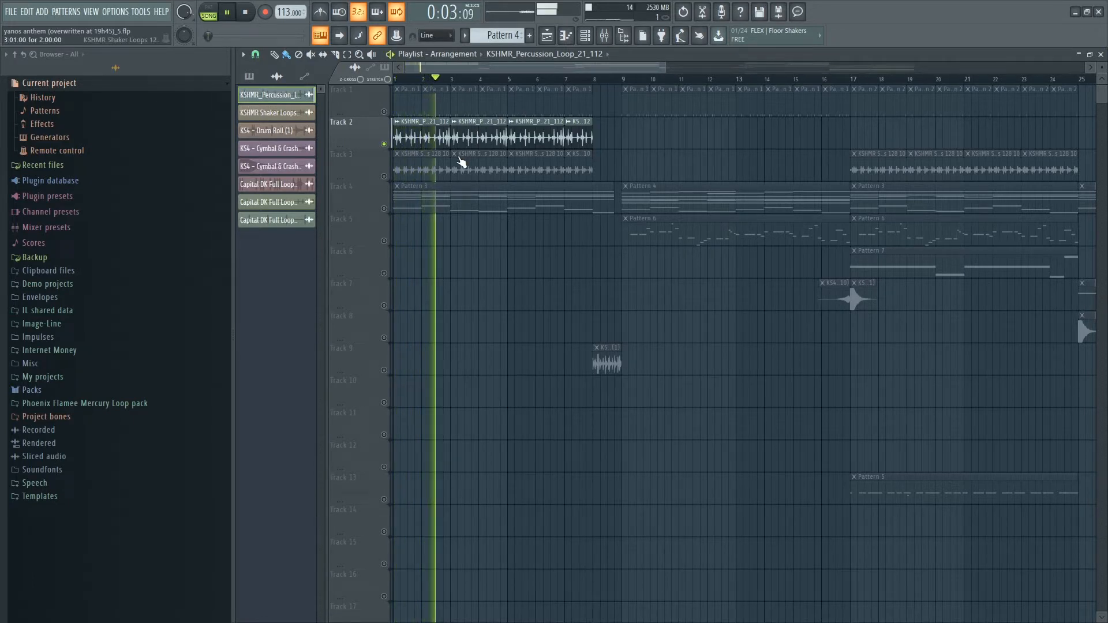
pyautogui.click(384, 177)
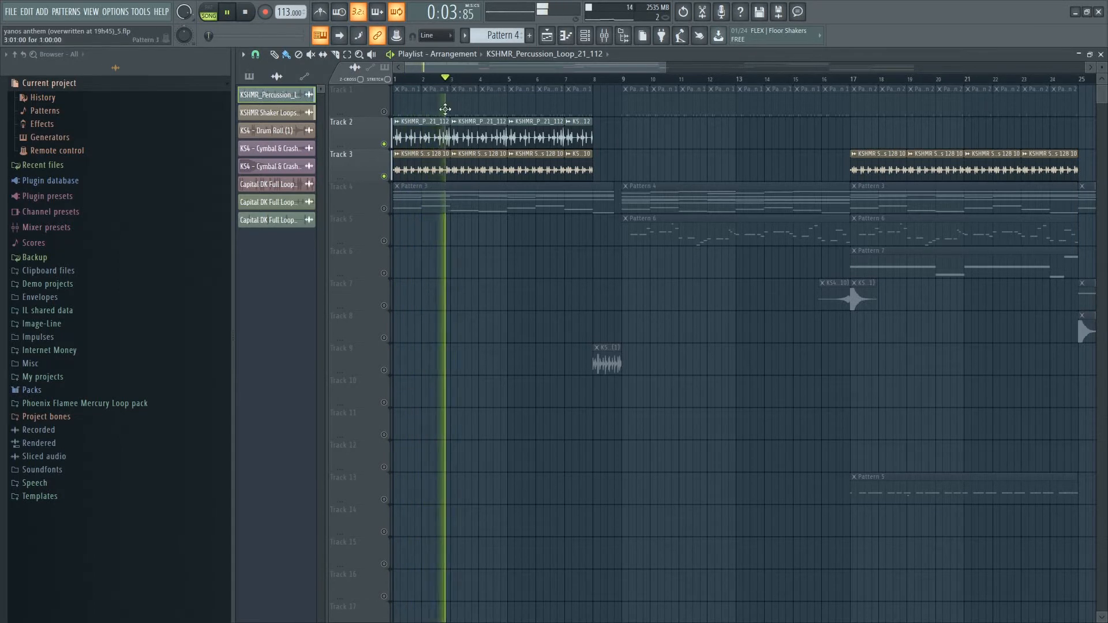
pyautogui.press('space')
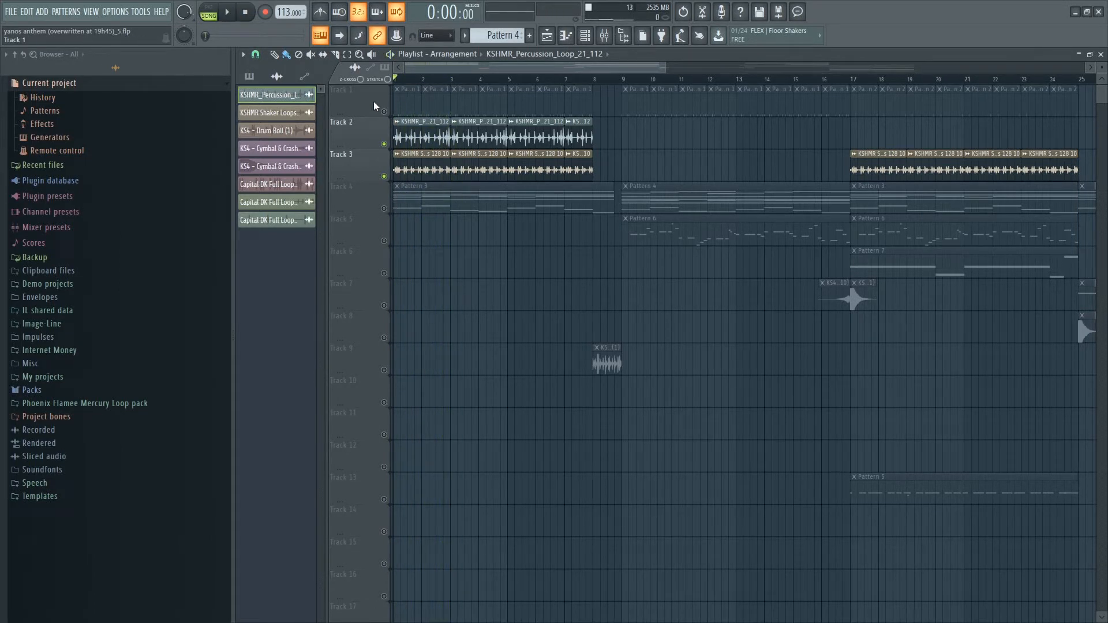
# Open Pattern 1 from Track 1 in the channel rack and fill the KS4 - Kick (5) channel every 4 steps
pyautogui.doubleClick(396, 103)
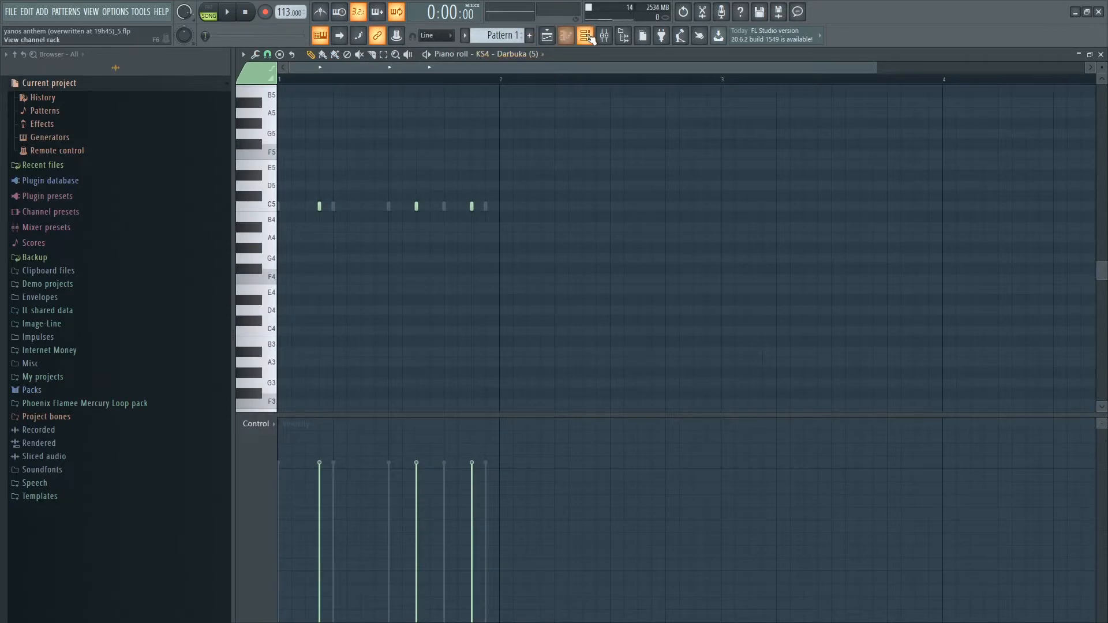
pyautogui.click(589, 37)
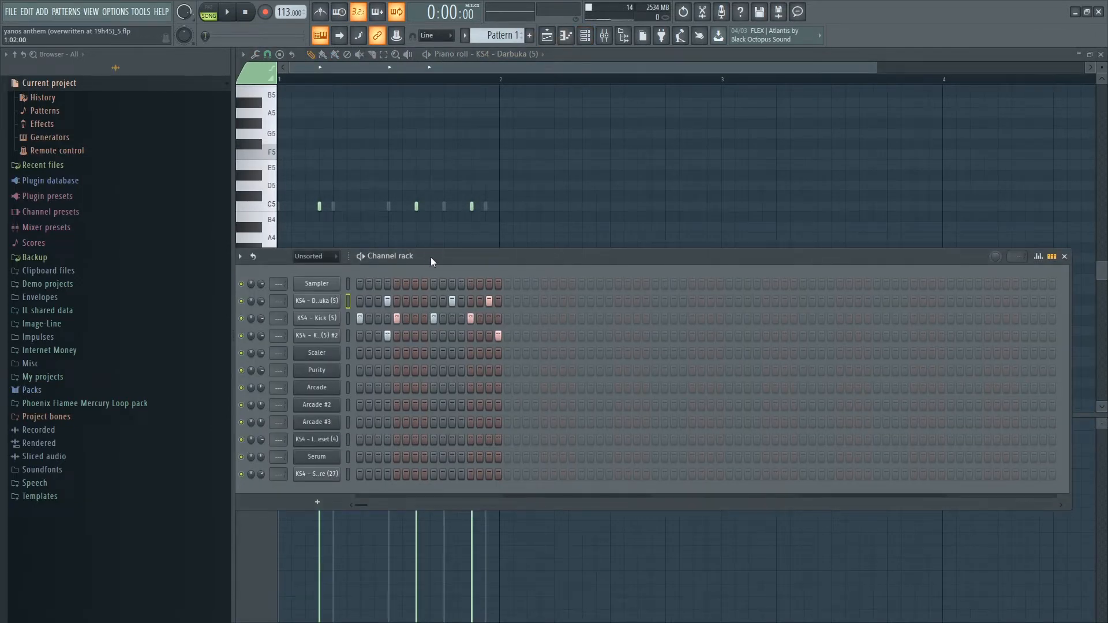
pyautogui.moveTo(430, 257); pyautogui.dragTo(566, 254)
pyautogui.rightClick(452, 316)
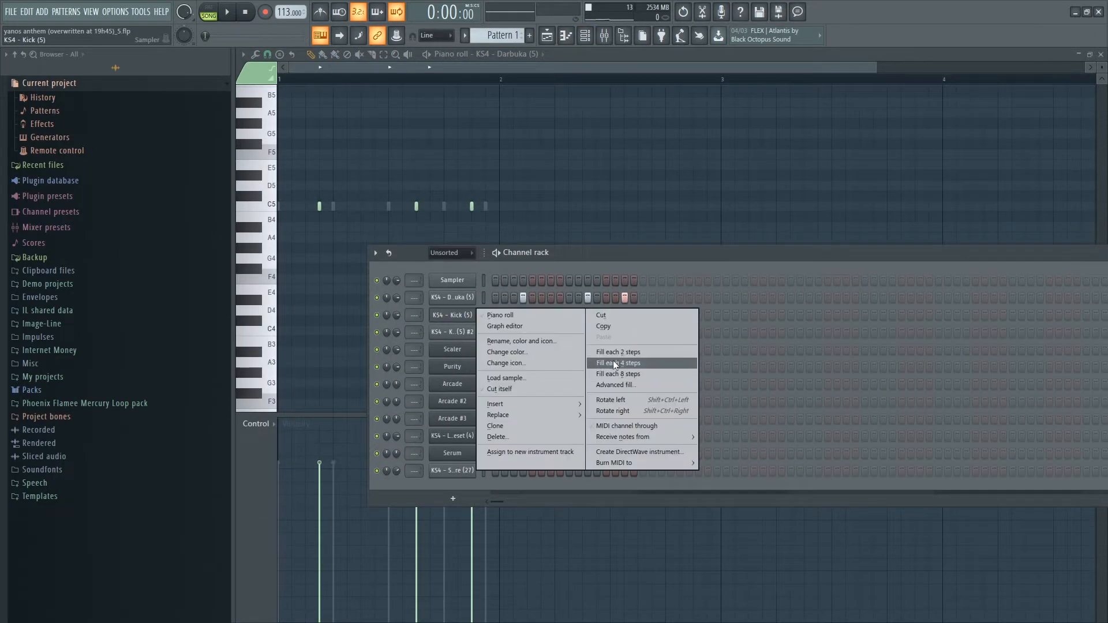
pyautogui.click(642, 364)
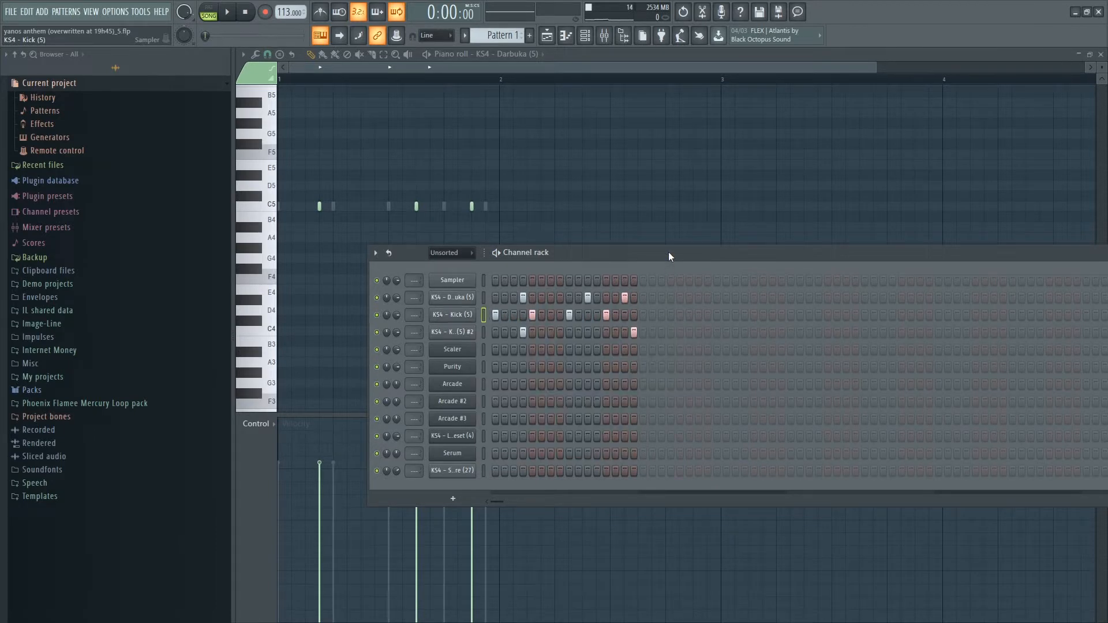
# Solo the KS4 - Kick (5) channel and reapply its fill on each 4 steps
pyautogui.rightClick(376, 315)
pyautogui.click(404, 317)
pyautogui.rightClick(453, 316)
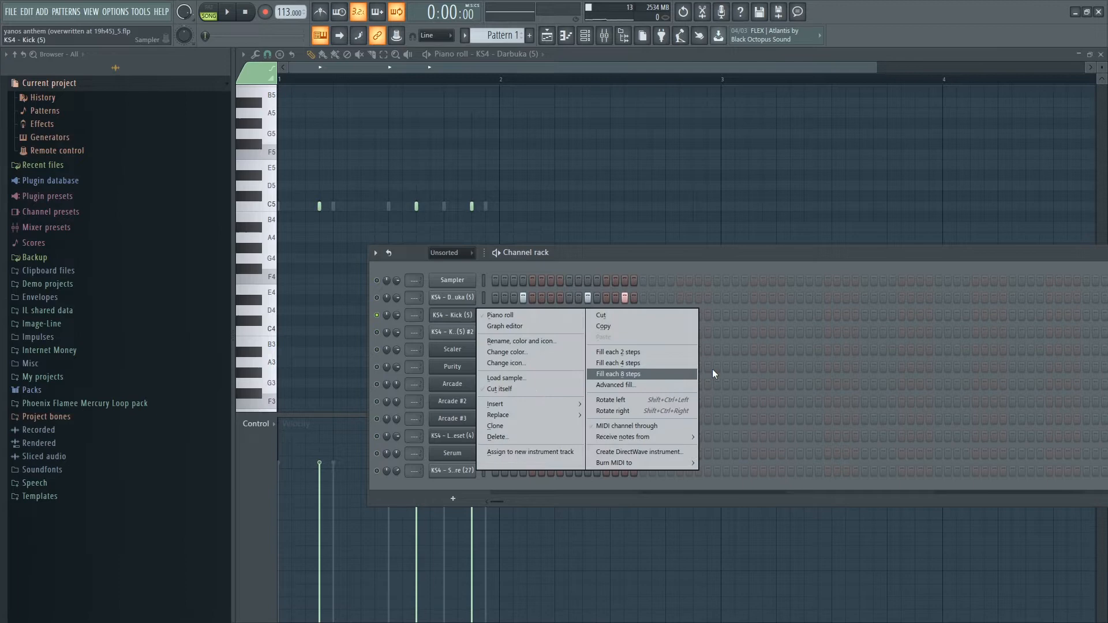
pyautogui.click(626, 366)
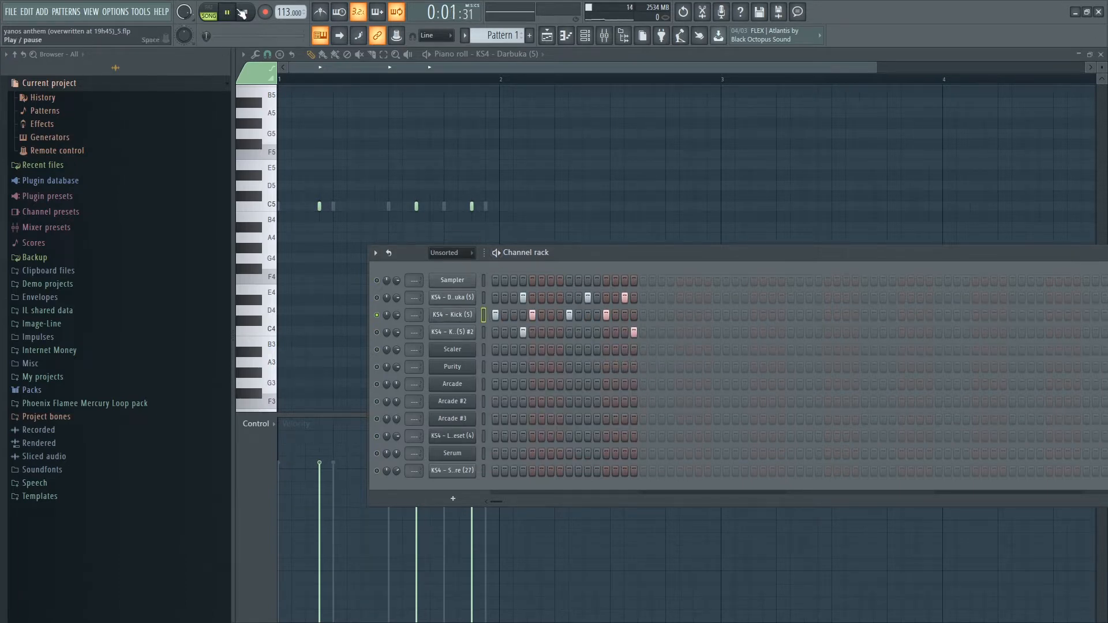
# Play Pattern 1 in pattern mode, adding the darbuka and second kick channels to the soloed kick
pyautogui.click(211, 11)
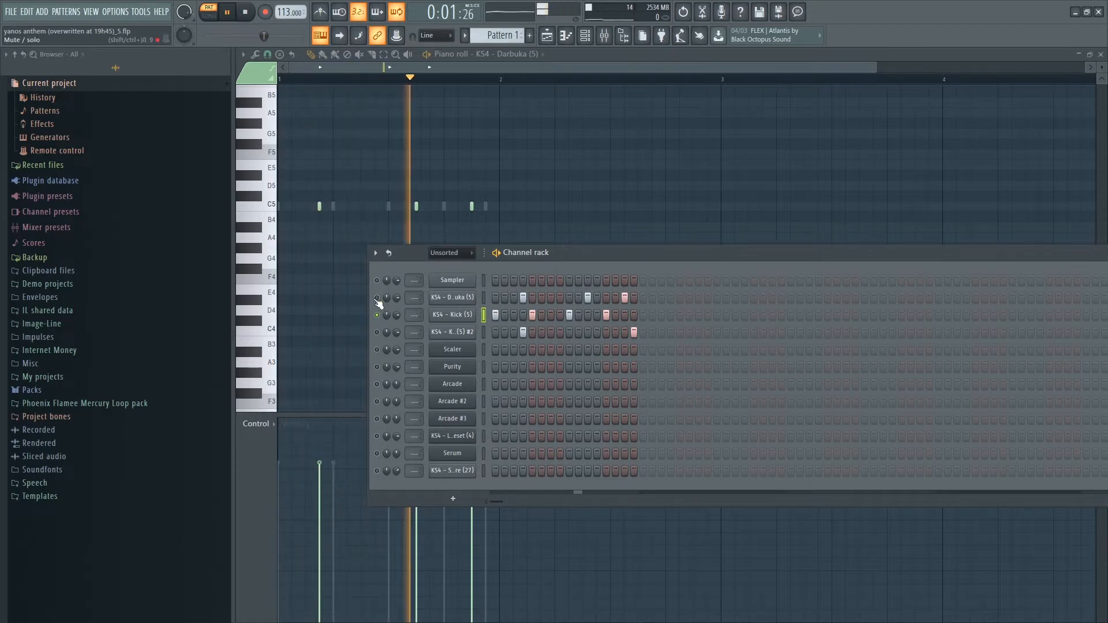
pyautogui.press('space')
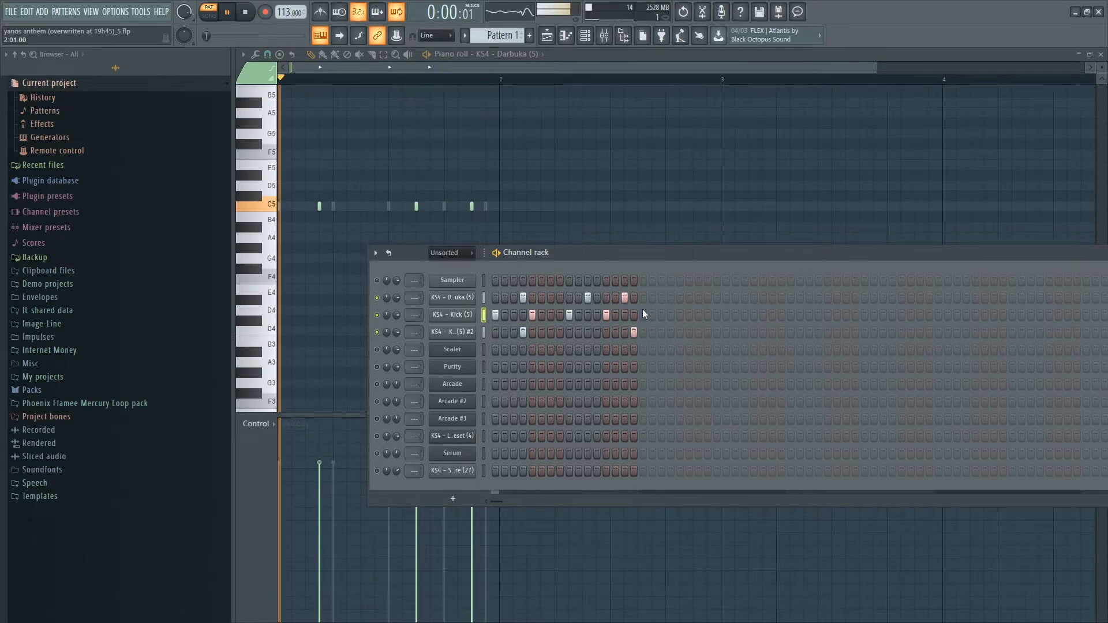
pyautogui.press('space')
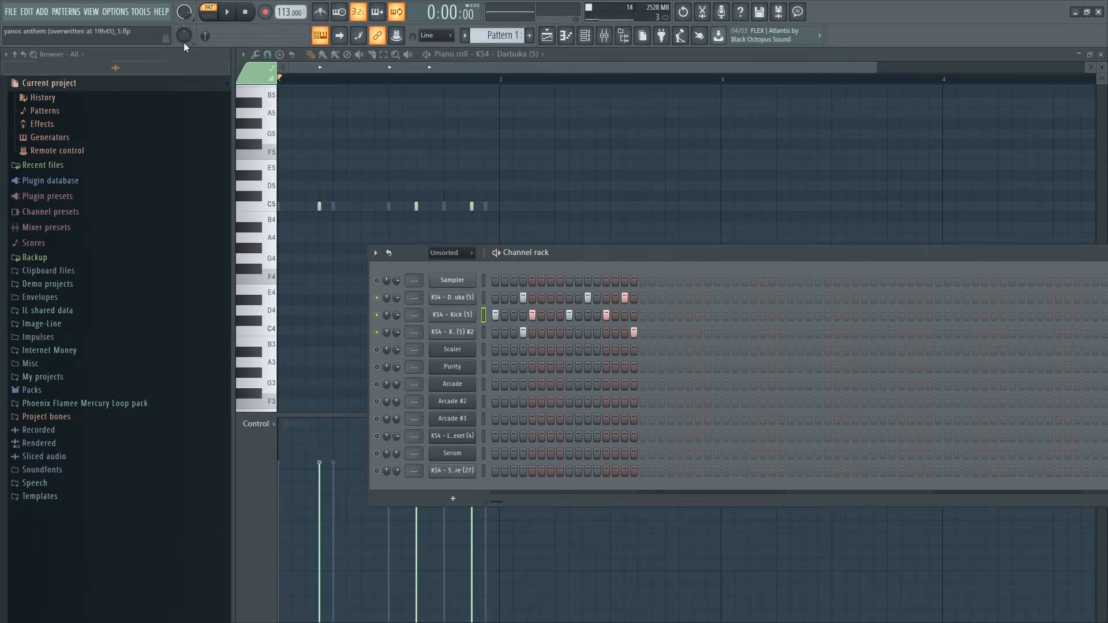
# Unmute Track 1 in the playlist, and toggle solo on the second KS4 kick channel to reactivate every channel
pyautogui.click(547, 36)
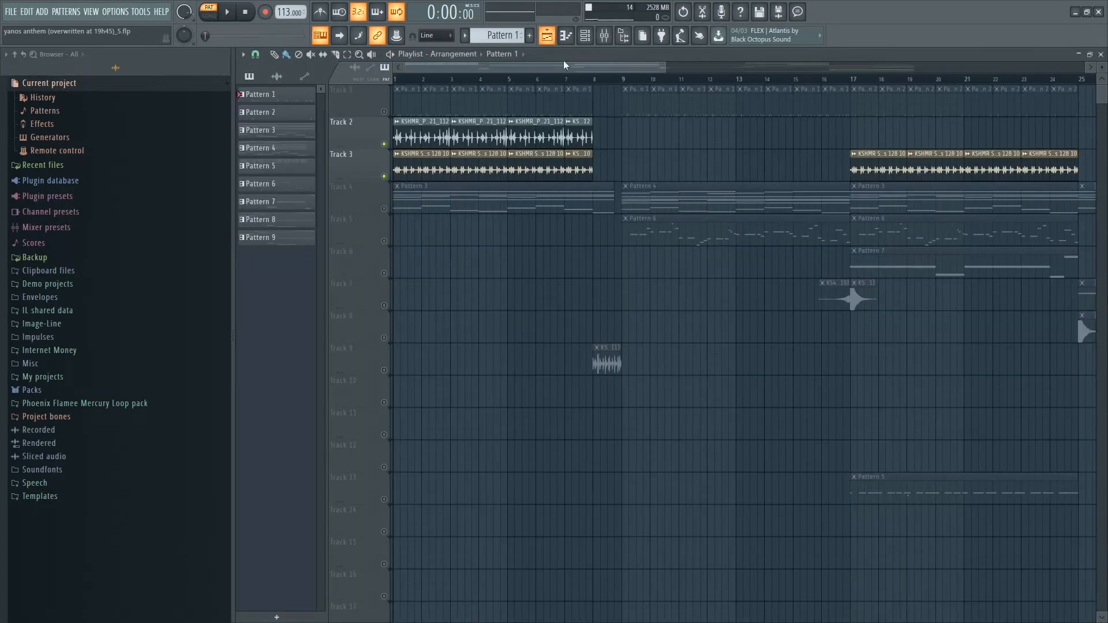
pyautogui.click(385, 112)
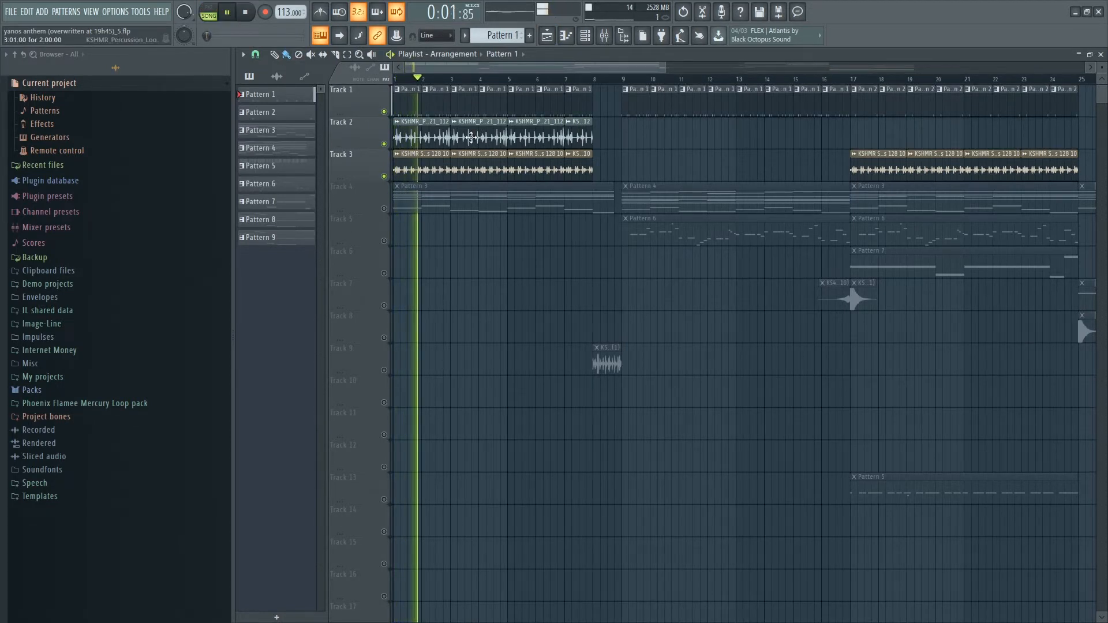
pyautogui.click(585, 36)
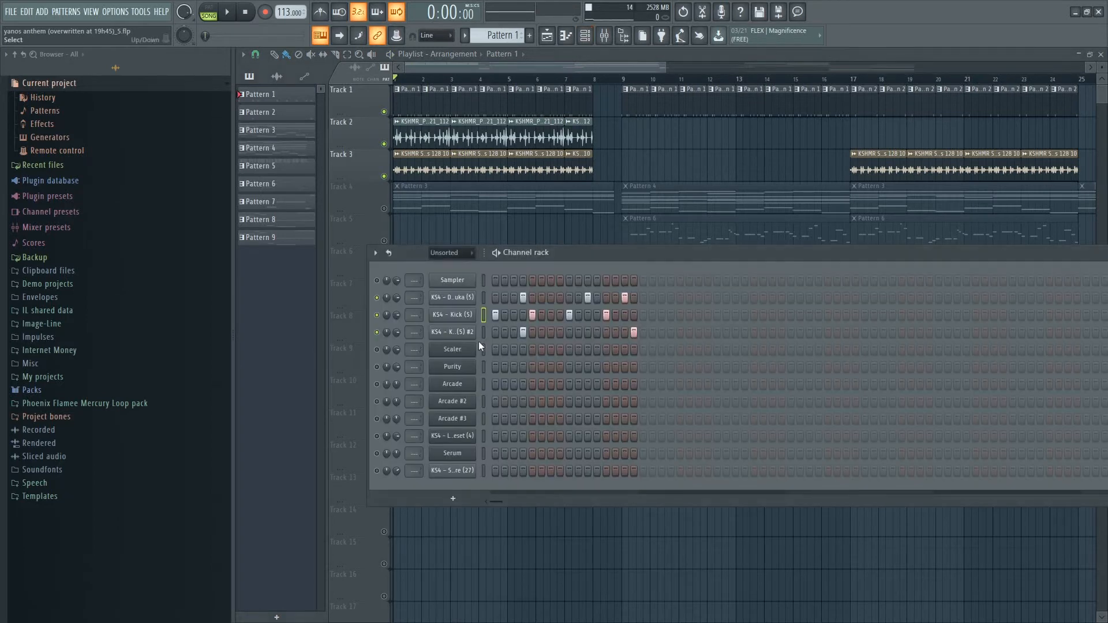
pyautogui.rightClick(376, 330)
pyautogui.click(381, 336)
pyautogui.rightClick(381, 335)
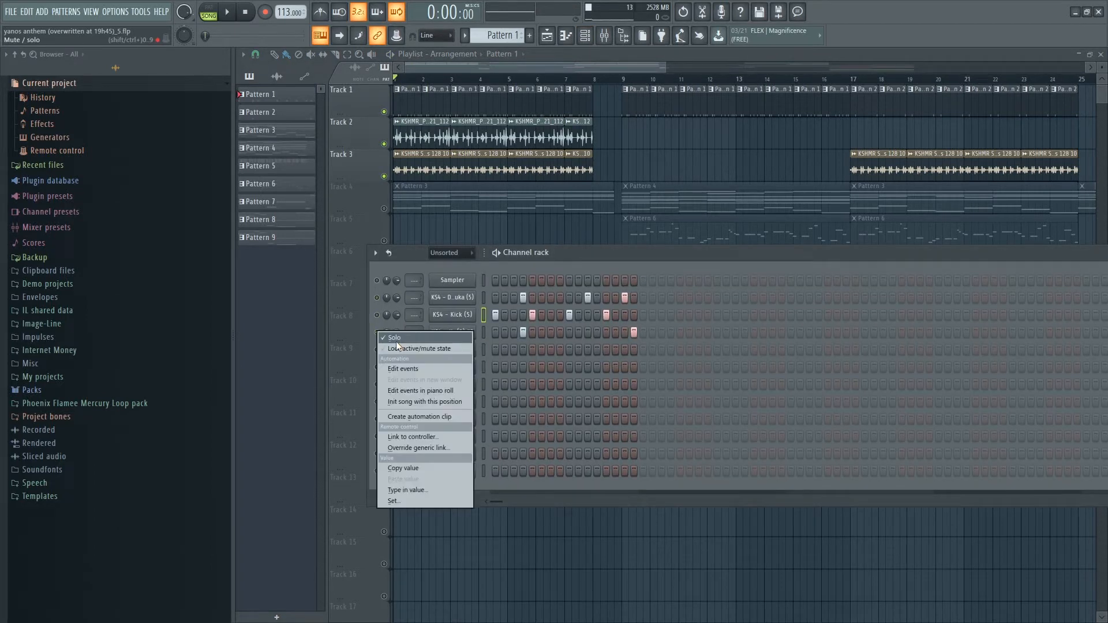
pyautogui.click(390, 338)
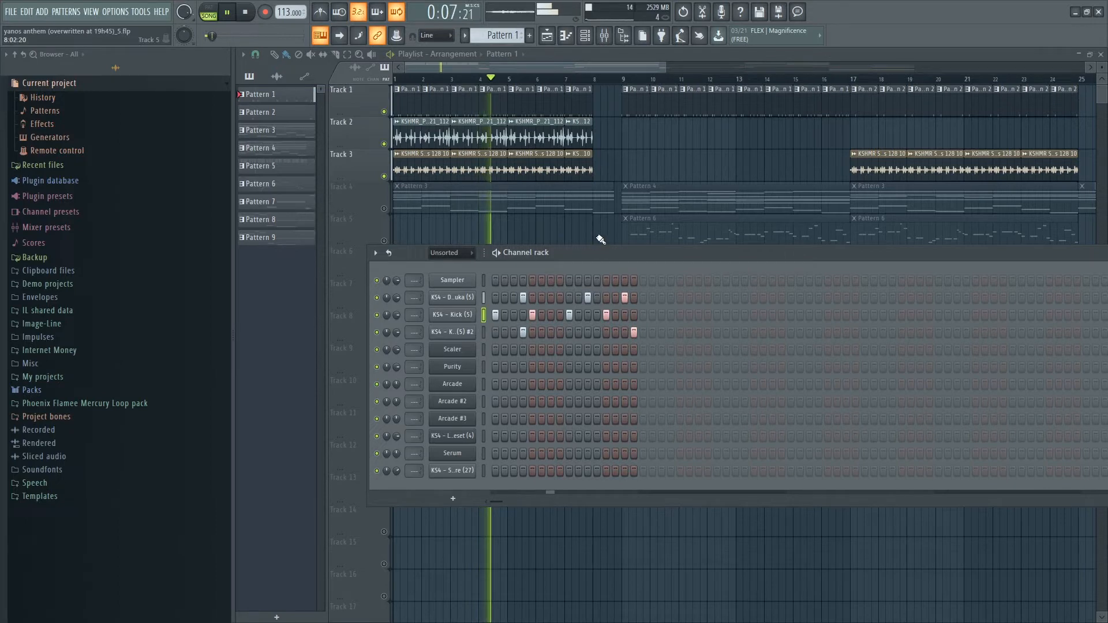
# Open Pattern 3 from Track 4 in the piano roll and solo its Purity channel
pyautogui.doubleClick(466, 204)
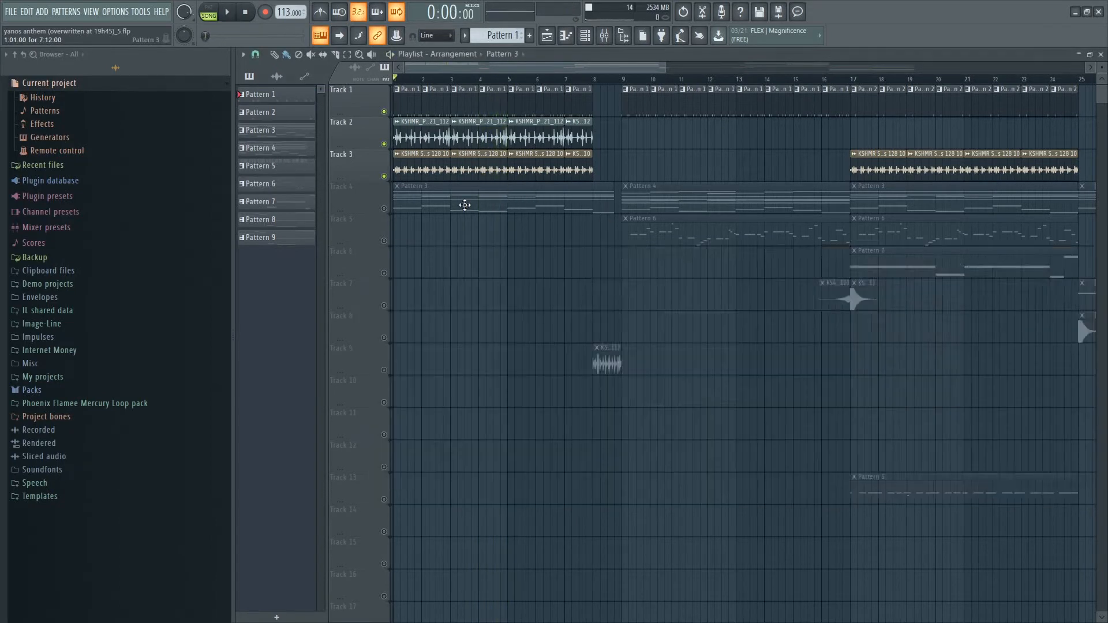
pyautogui.click(584, 37)
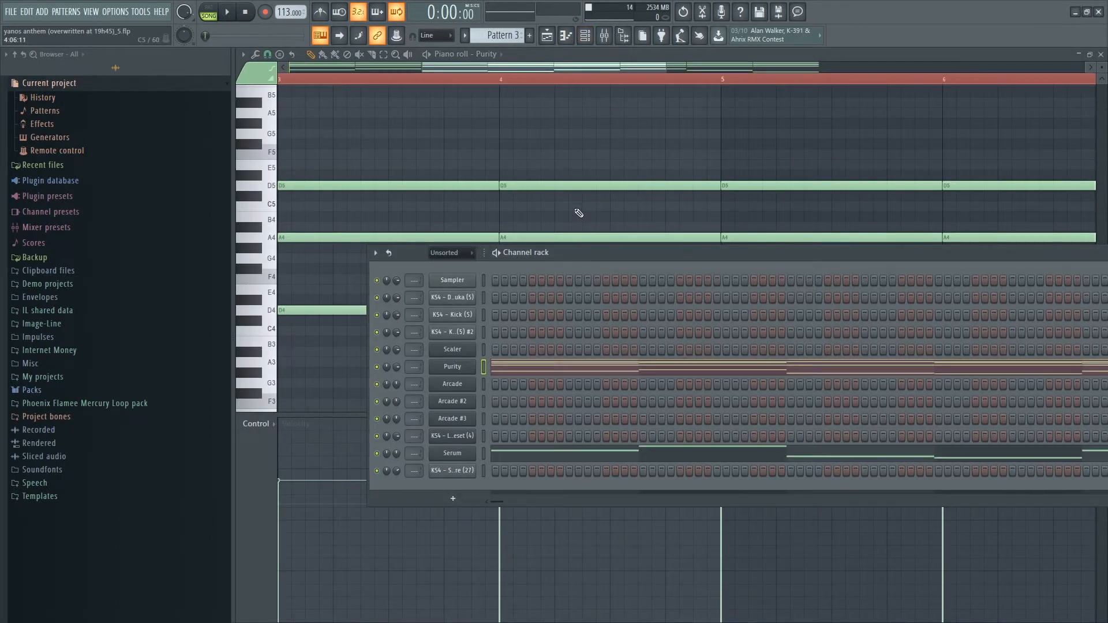
pyautogui.moveTo(596, 258); pyautogui.dragTo(484, 213)
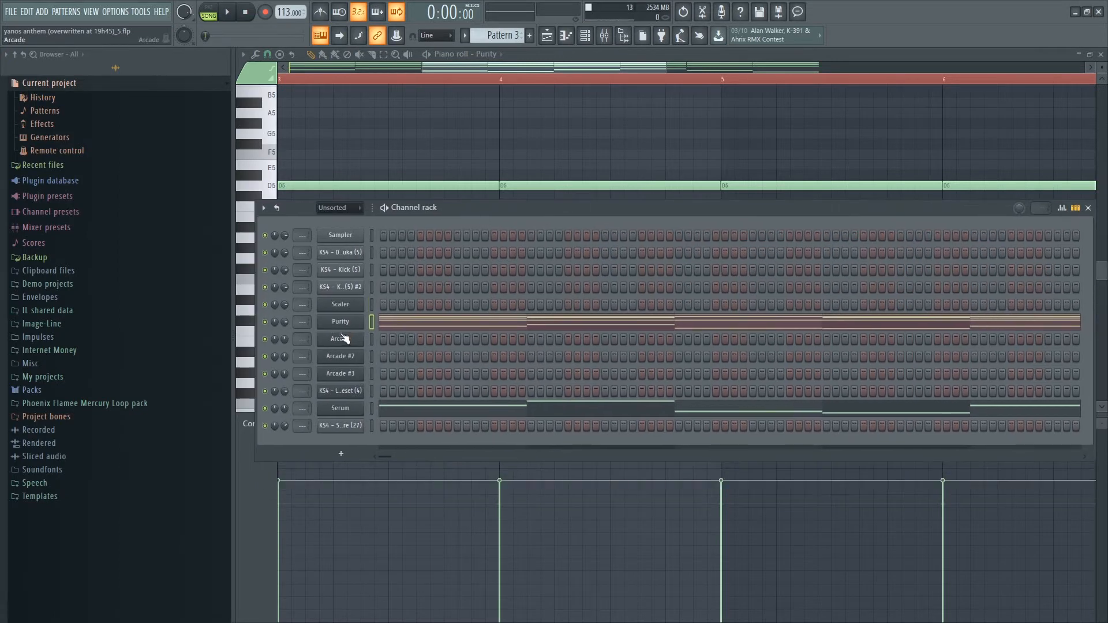
pyautogui.rightClick(273, 324)
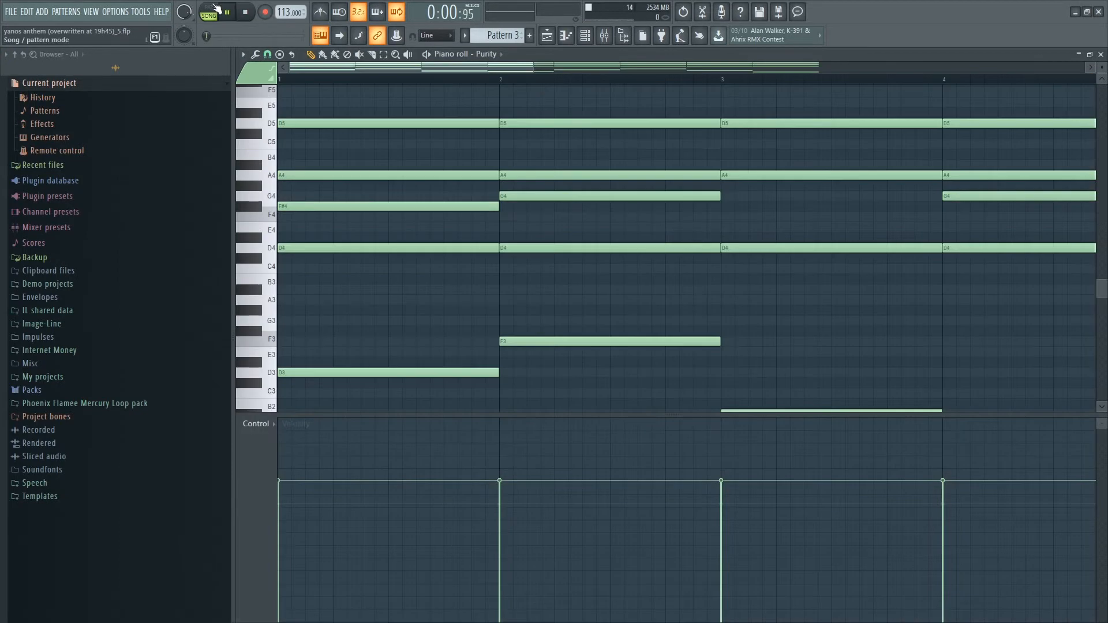
# Play Pattern 3 in pattern mode and examine the full Purity chord progression in the piano roll
pyautogui.click(214, 8)
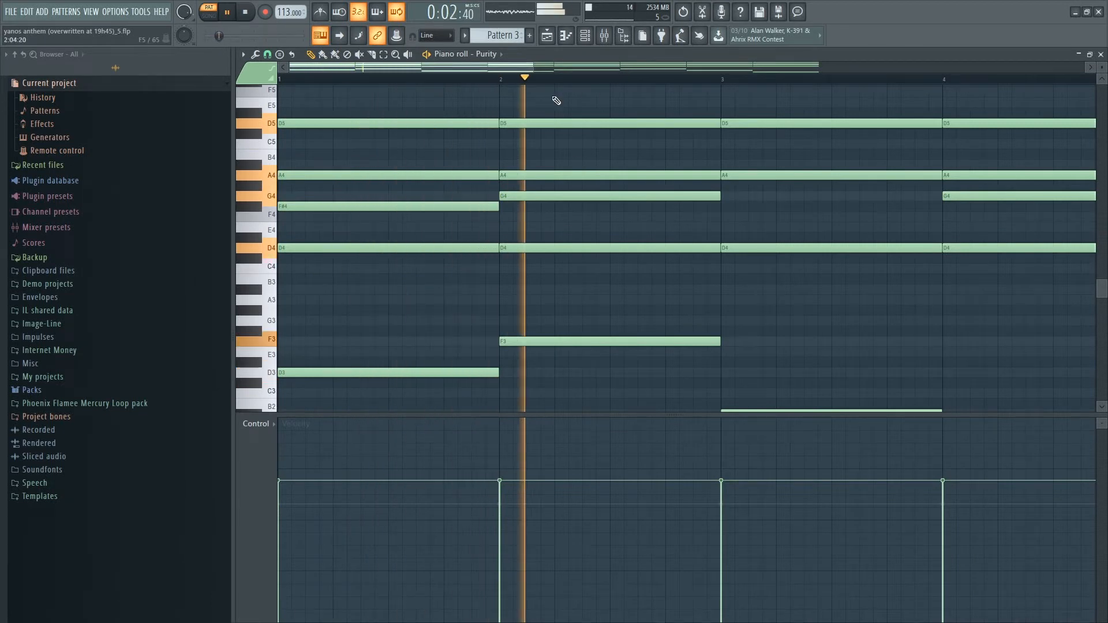
pyautogui.keyDown('ctrl'); pyautogui.scroll(-3, 930, 146); pyautogui.keyUp('ctrl')
pyautogui.scroll(-3, 973, 245)
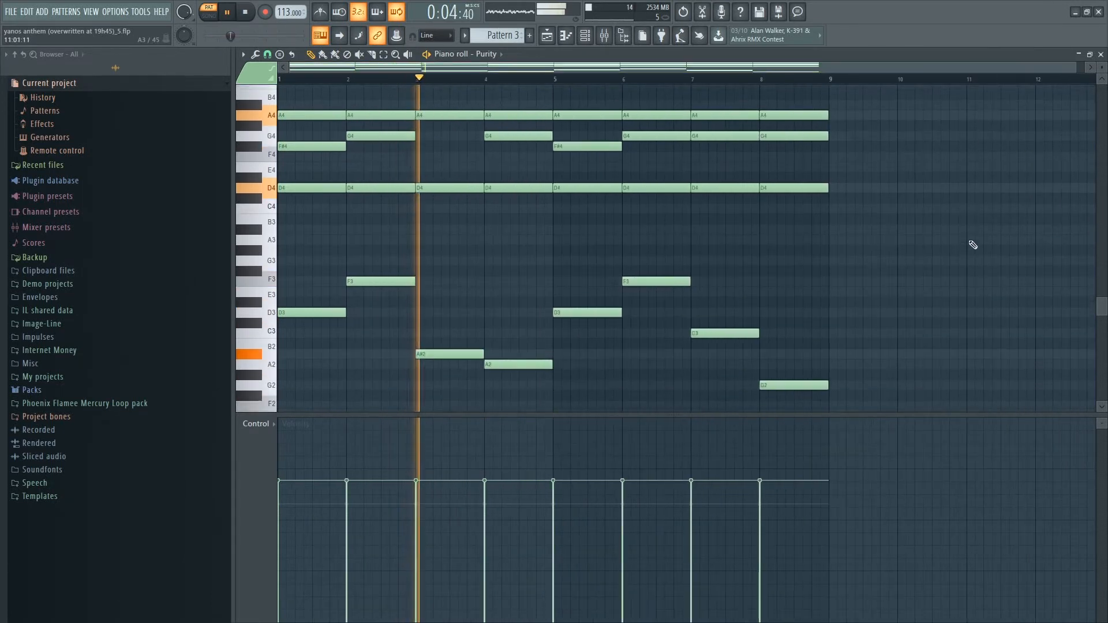
pyautogui.moveTo(1102, 68); pyautogui.dragTo(1102, 75)
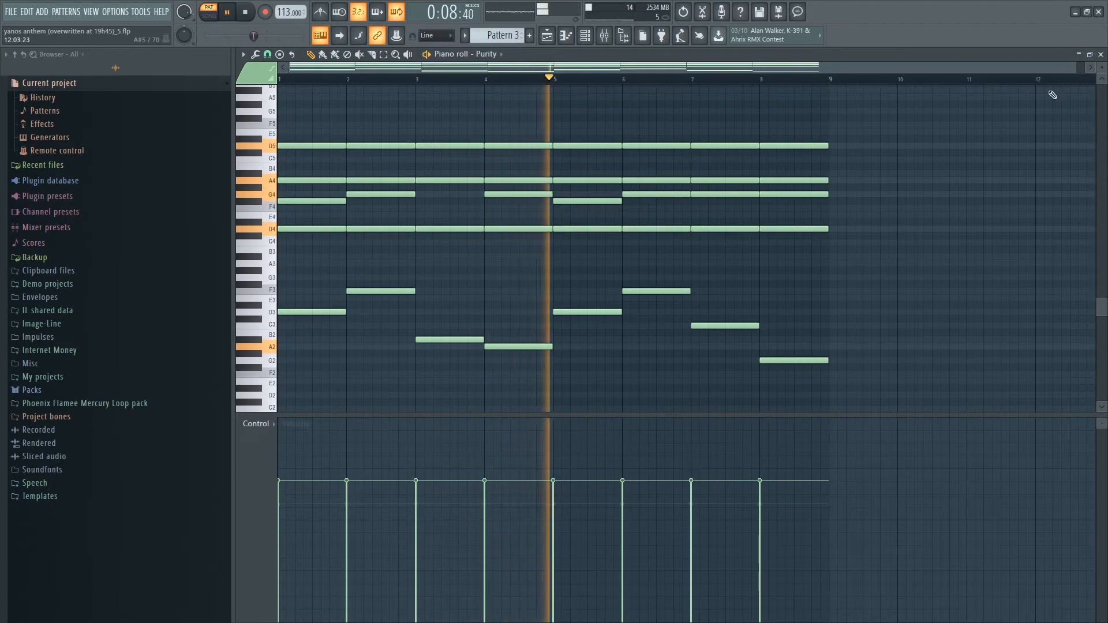
# Unmute the Serum channel in the channel rack and play Pattern 3 with Purity and Serum together
pyautogui.click(602, 36)
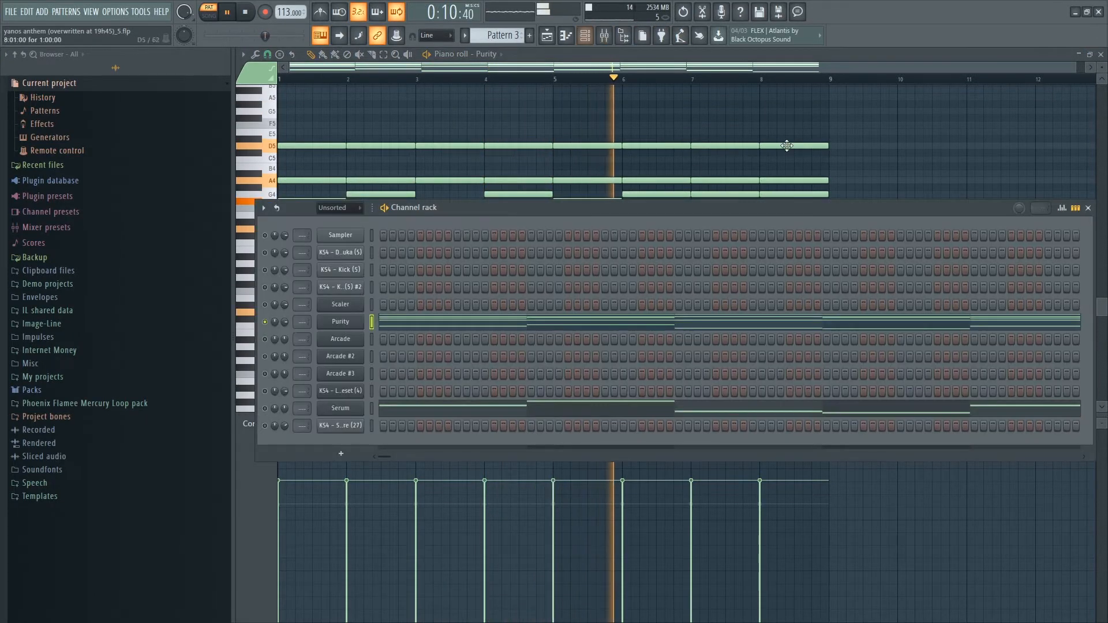
pyautogui.press('space')
pyautogui.click(265, 409)
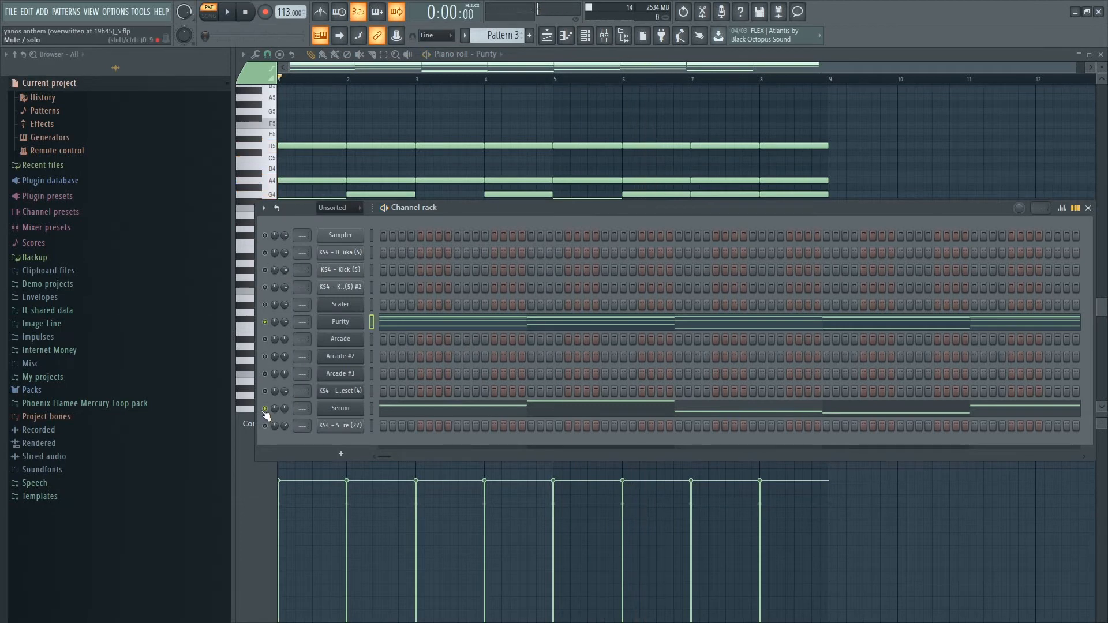
pyautogui.press('space')
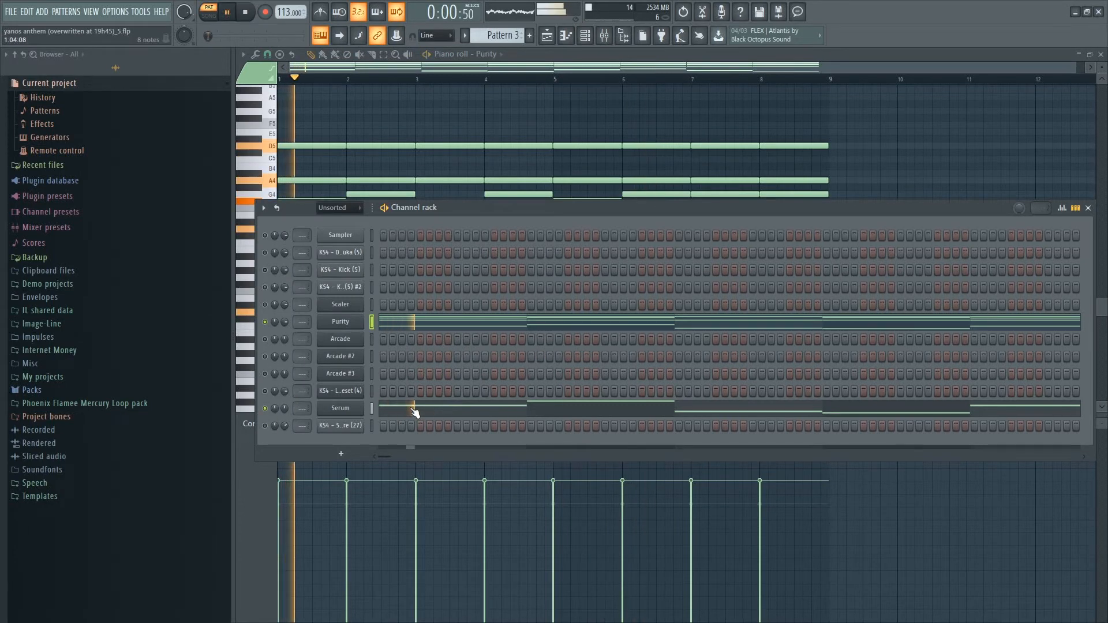
# Solo the Serum channel, and toggle its solo off again to reactivate every channel in the rack
pyautogui.rightClick(269, 407)
pyautogui.click(283, 411)
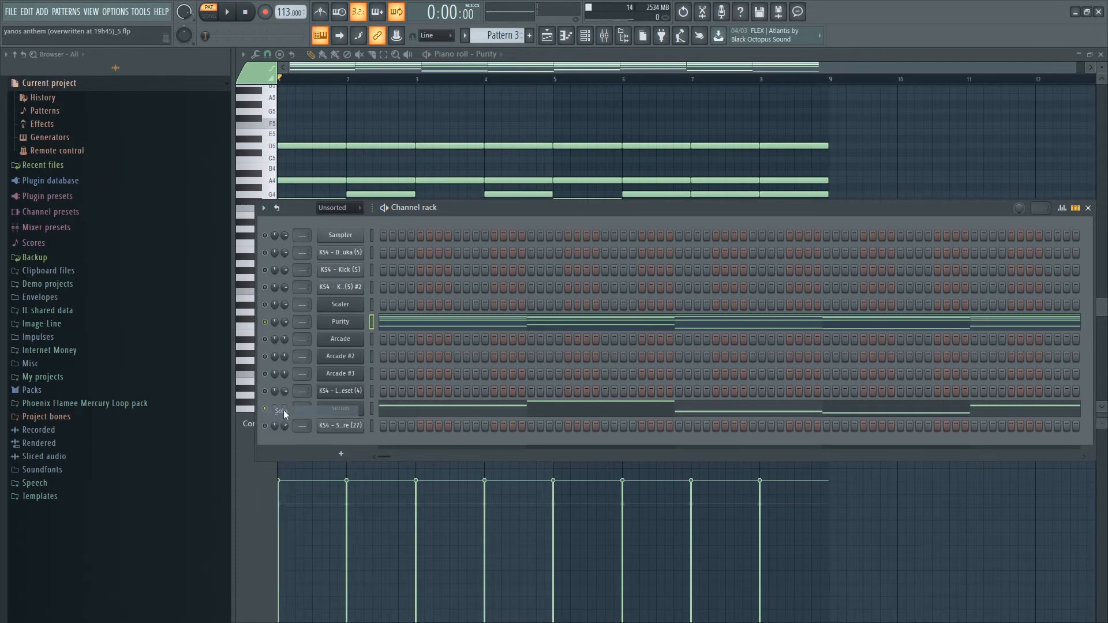
pyautogui.rightClick(267, 415)
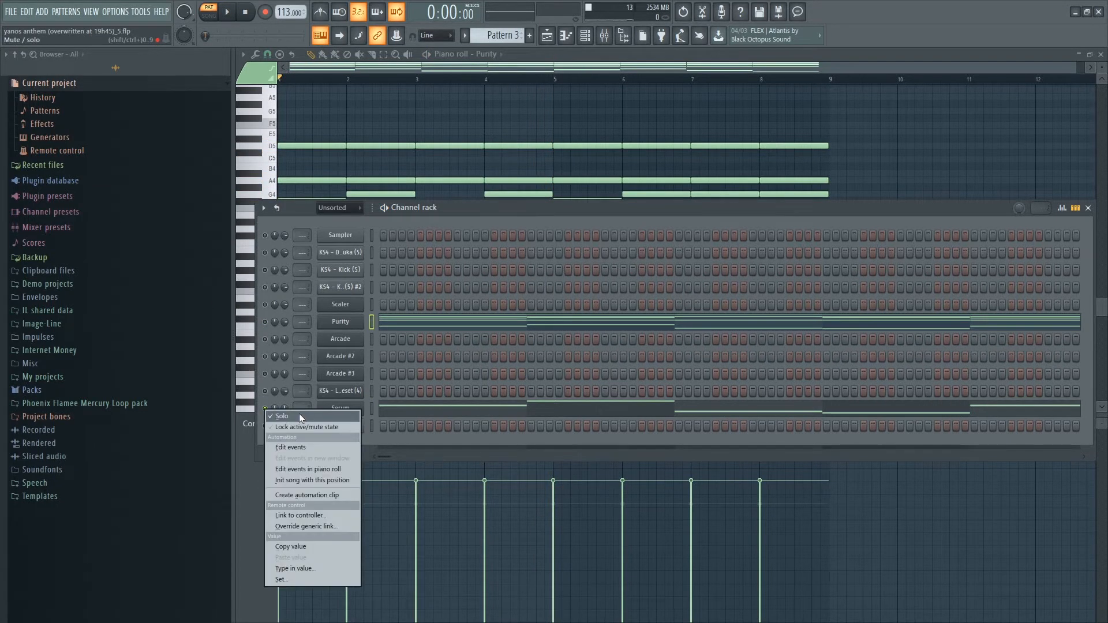
pyautogui.click(283, 419)
# Return to the playlist and unmute Track 4 and Track 9
pyautogui.click(549, 38)
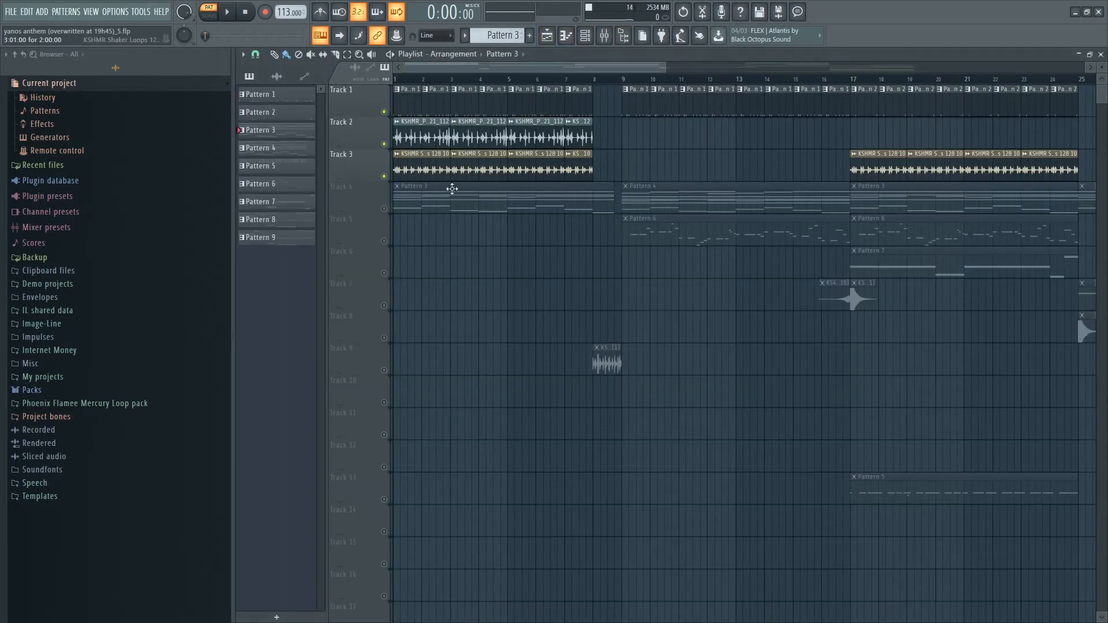
pyautogui.click(383, 208)
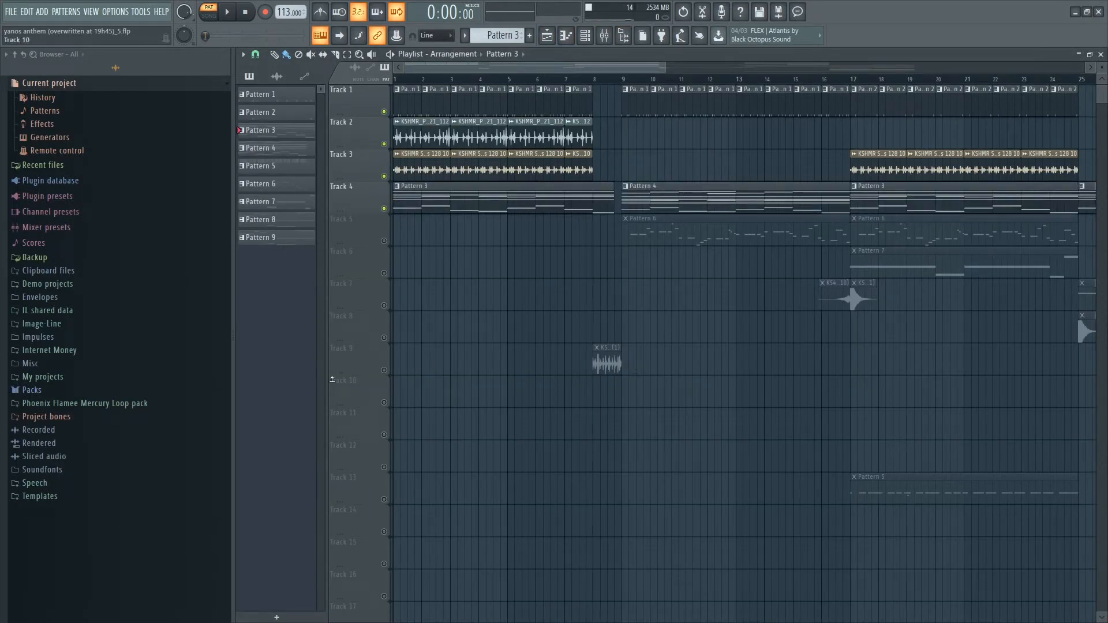
pyautogui.click(385, 372)
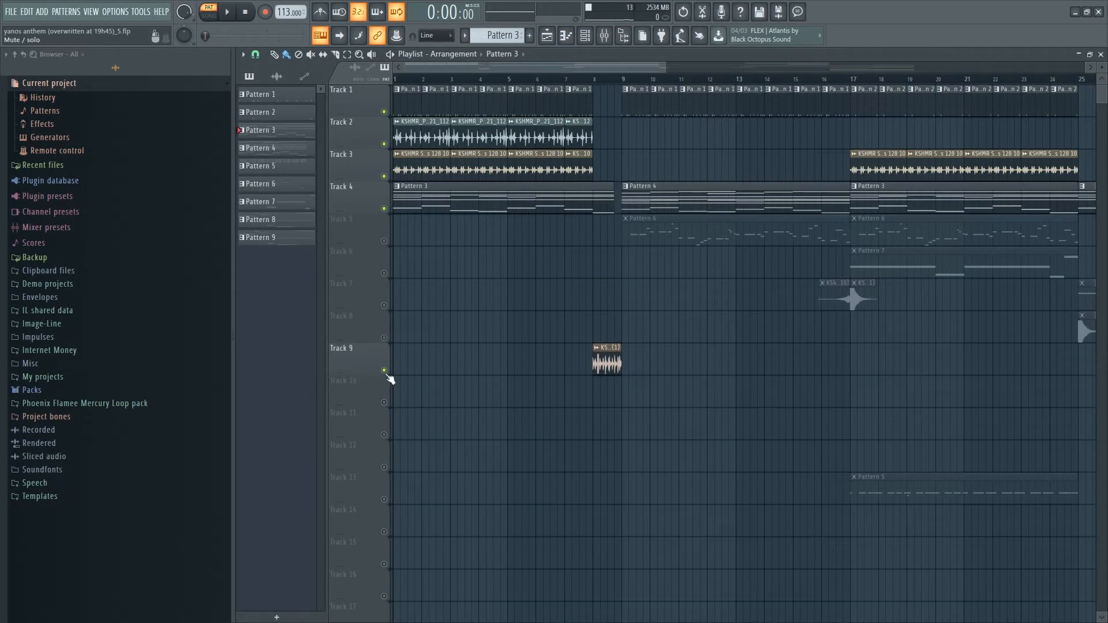
# Solo Track 9 and play its drum roll clip in song mode from bar 8
pyautogui.rightClick(384, 371)
pyautogui.click(595, 78)
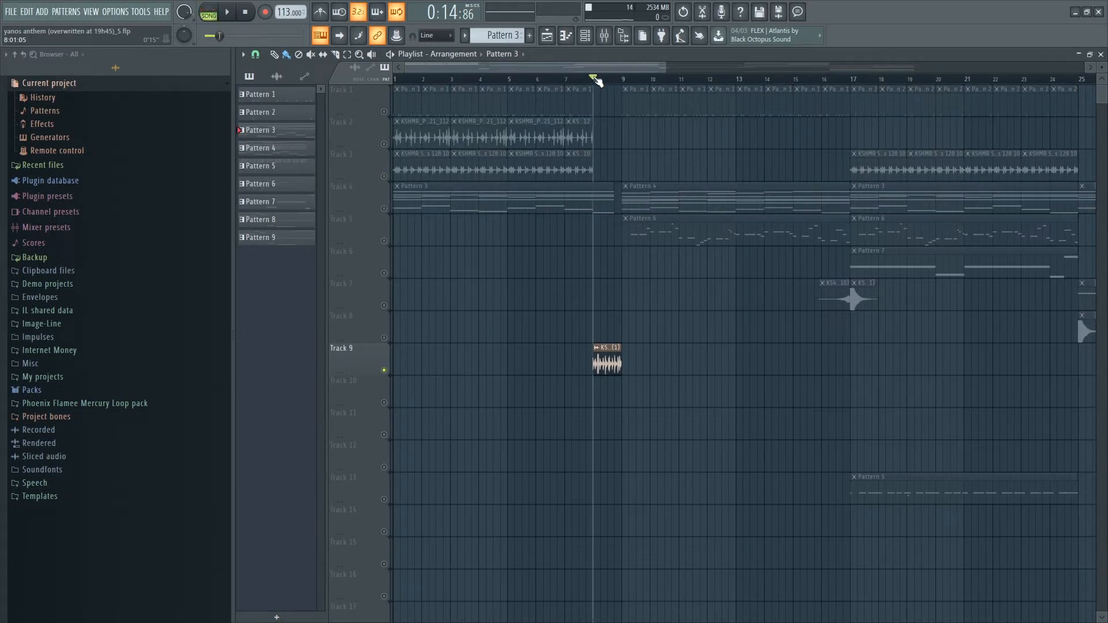
pyautogui.press('space')
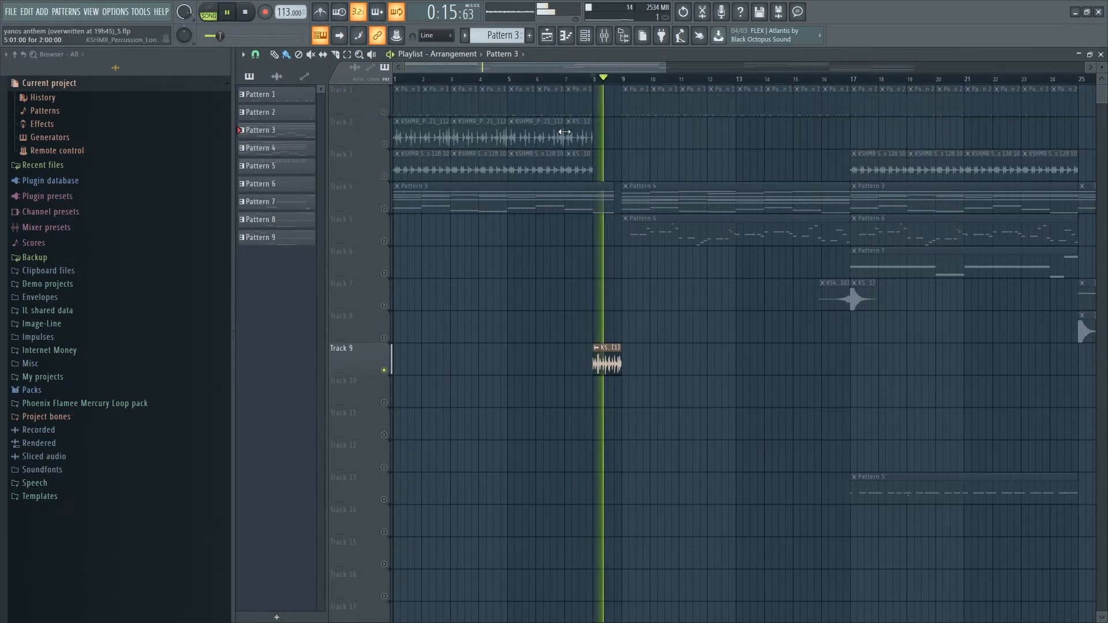
pyautogui.press('space')
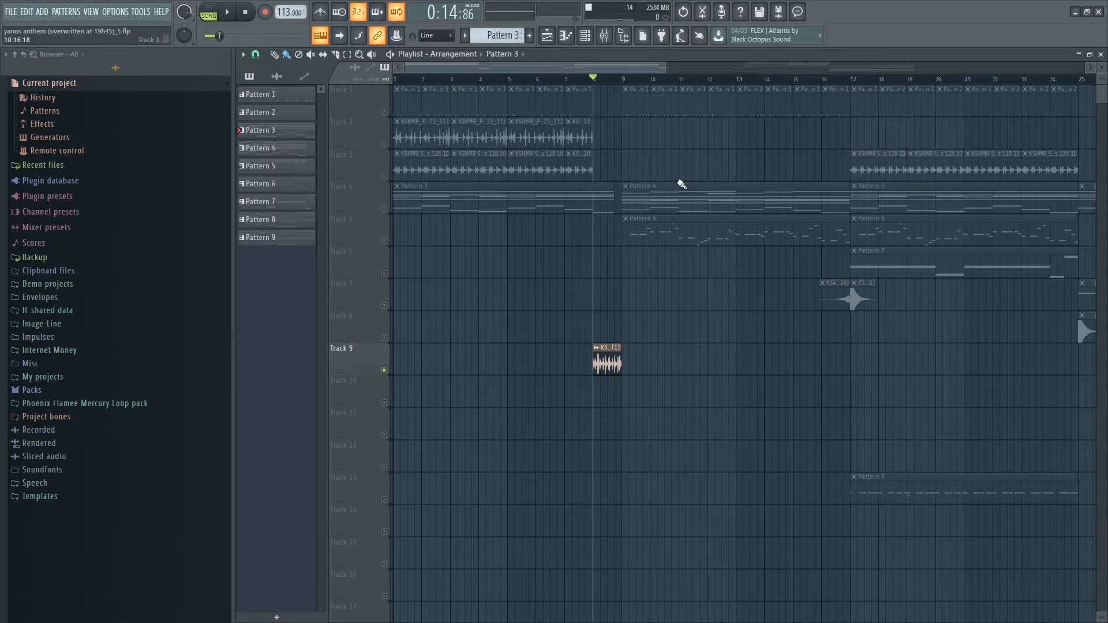
# View the sample settings of the KS4 Drum Roll (1) clip on Track 9 and play the clip again
pyautogui.doubleClick(614, 358)
pyautogui.click(666, 57)
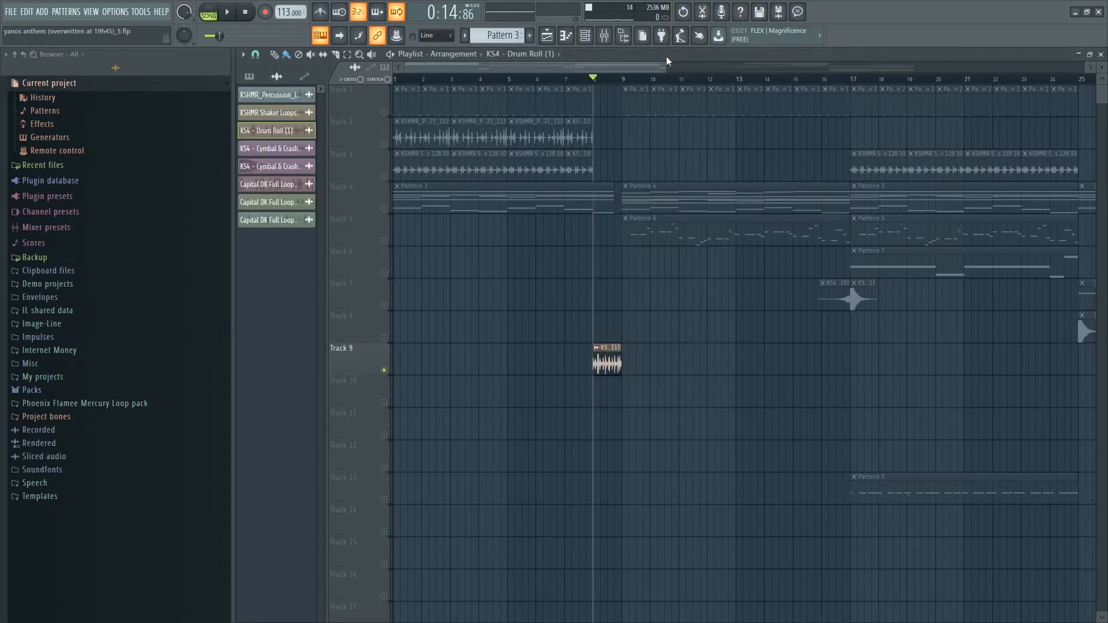
pyautogui.press('space')
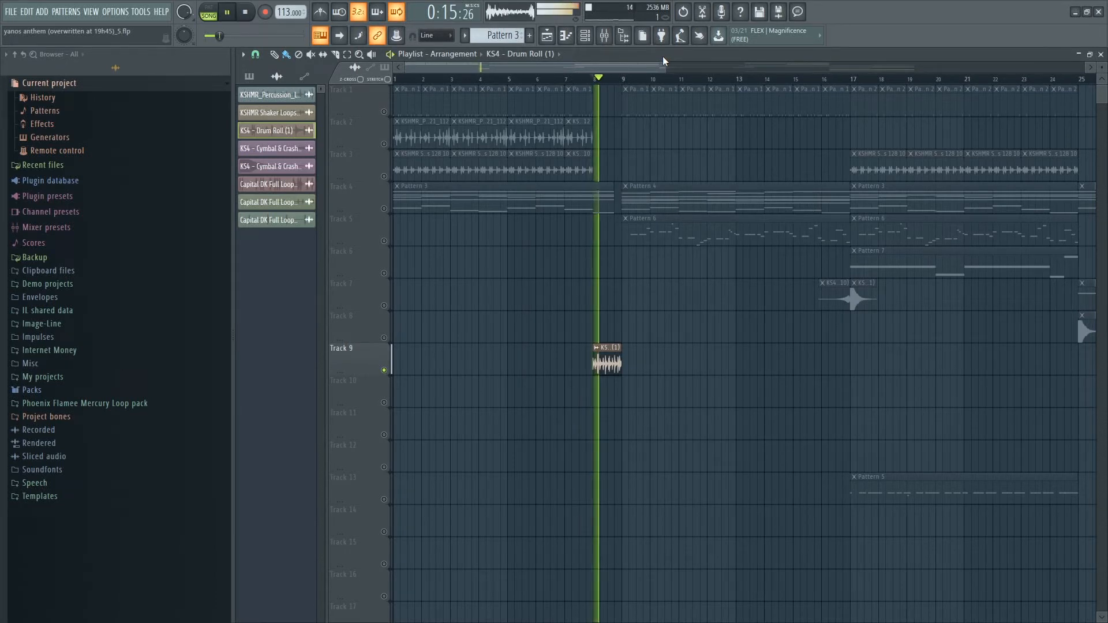
pyautogui.press('space')
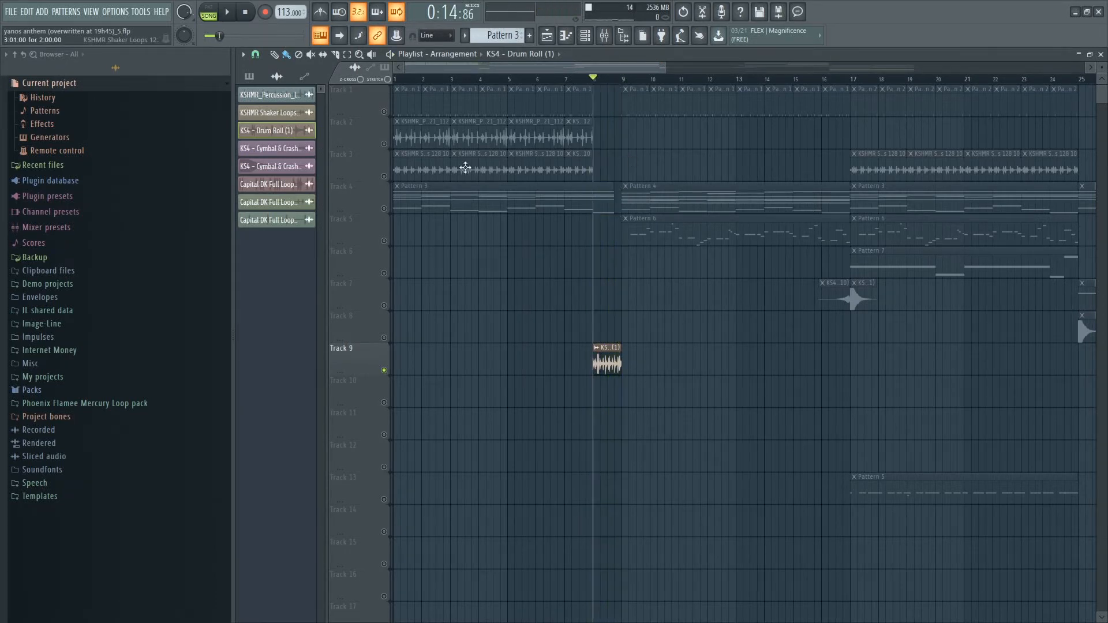
# Reactivate all playlist tracks using Track 4's solo toggle, and play the selected range of bars 1 to 8
pyautogui.click(386, 212)
pyautogui.rightClick(384, 209)
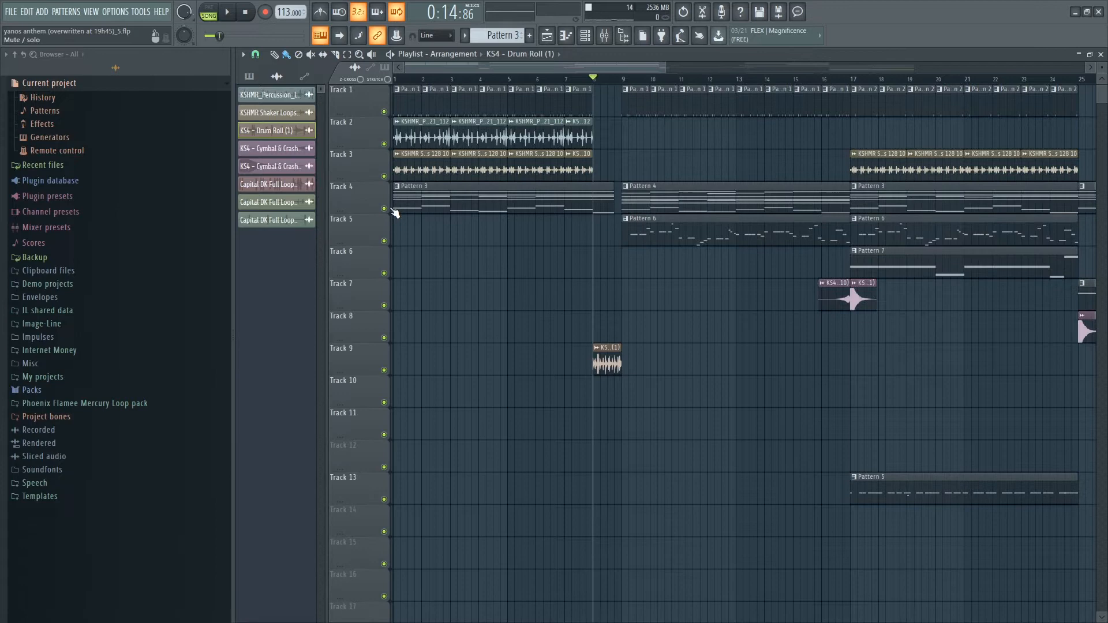
pyautogui.click(398, 84)
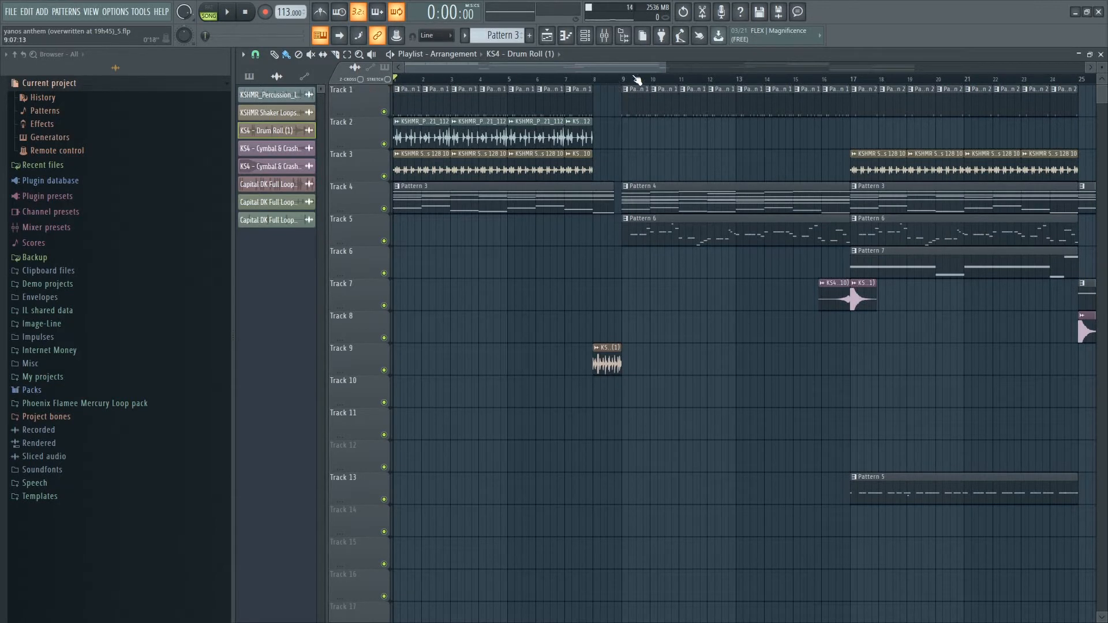
pyautogui.moveTo(626, 81); pyautogui.dragTo(394, 81)
pyautogui.press('space')
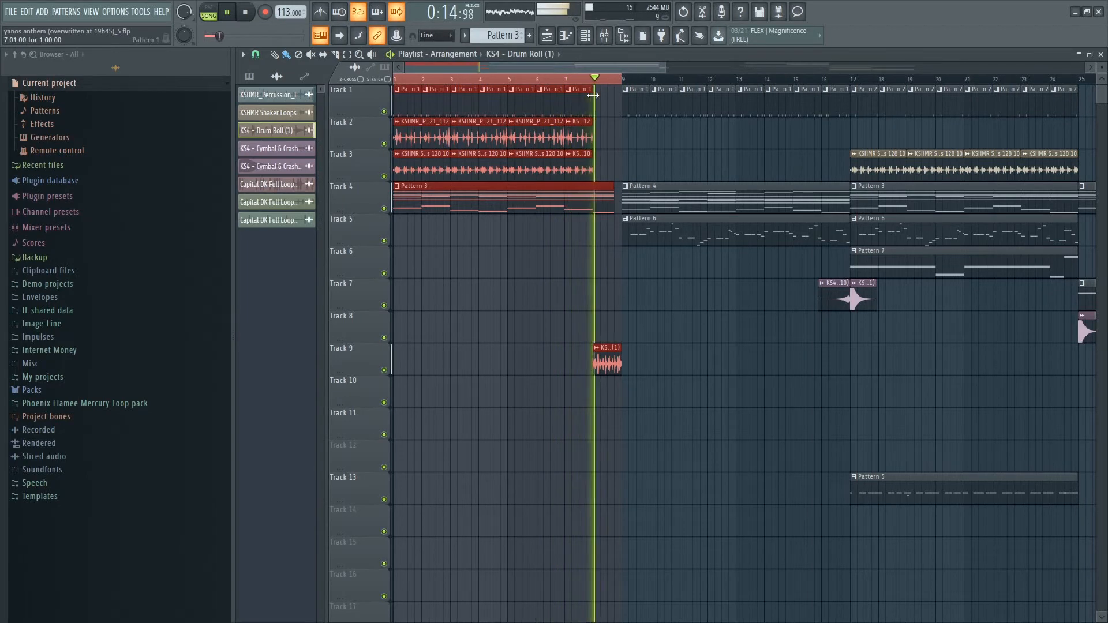
pyautogui.press('space')
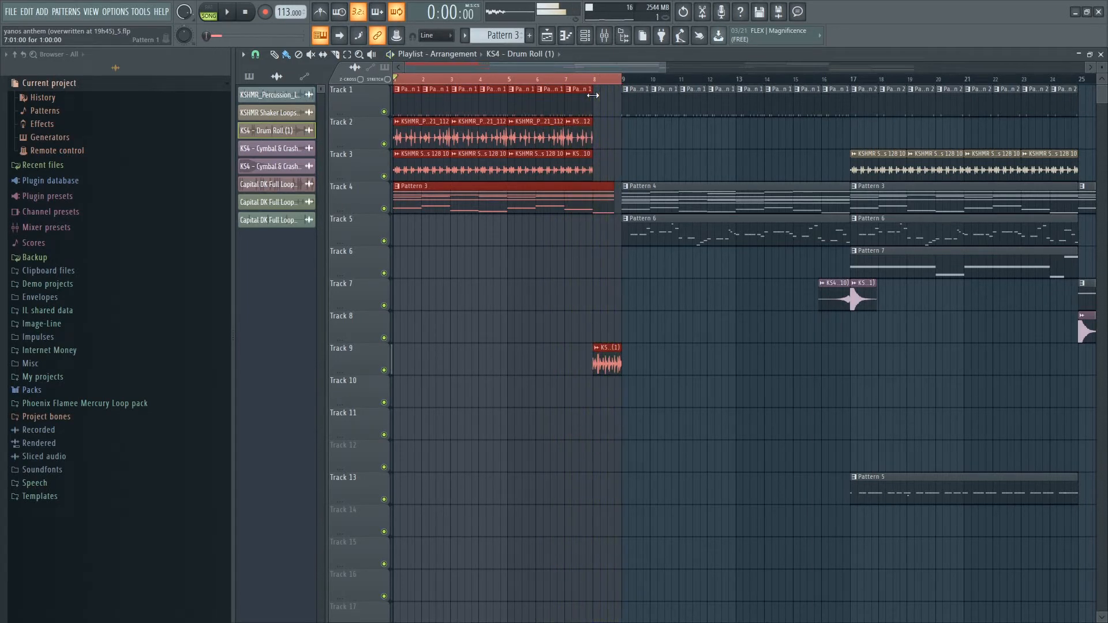
# Select bars 9 to 16 on the playlist timeline and open Pattern 6 from Track 5 at its start in the piano roll
pyautogui.click(588, 77)
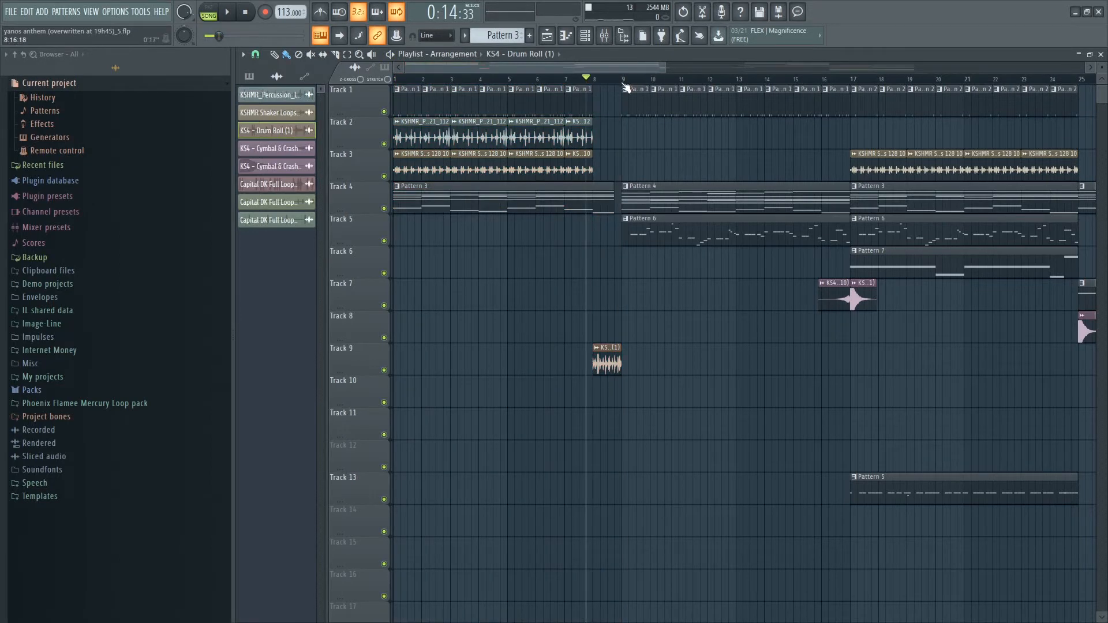
pyautogui.moveTo(625, 86); pyautogui.dragTo(853, 130)
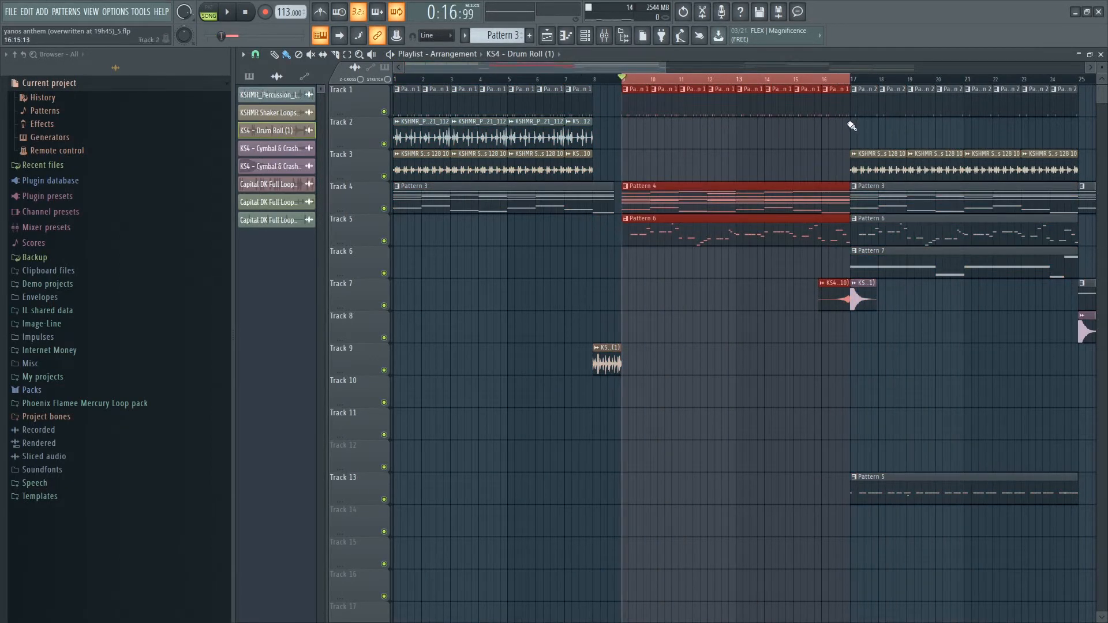
pyautogui.doubleClick(688, 240)
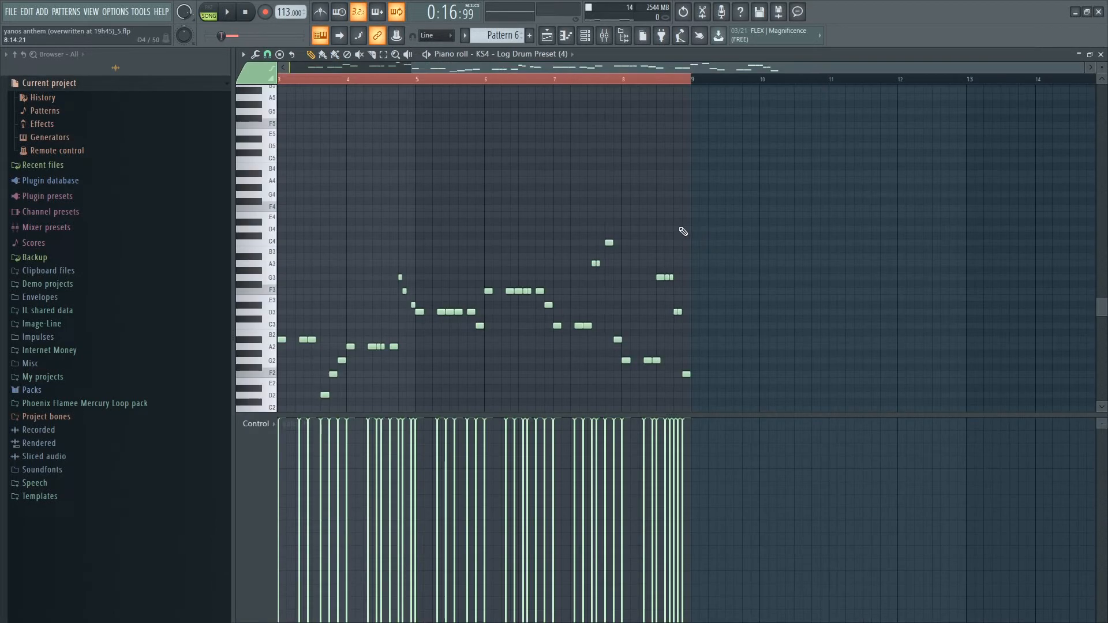
pyautogui.moveTo(631, 66); pyautogui.dragTo(421, 65)
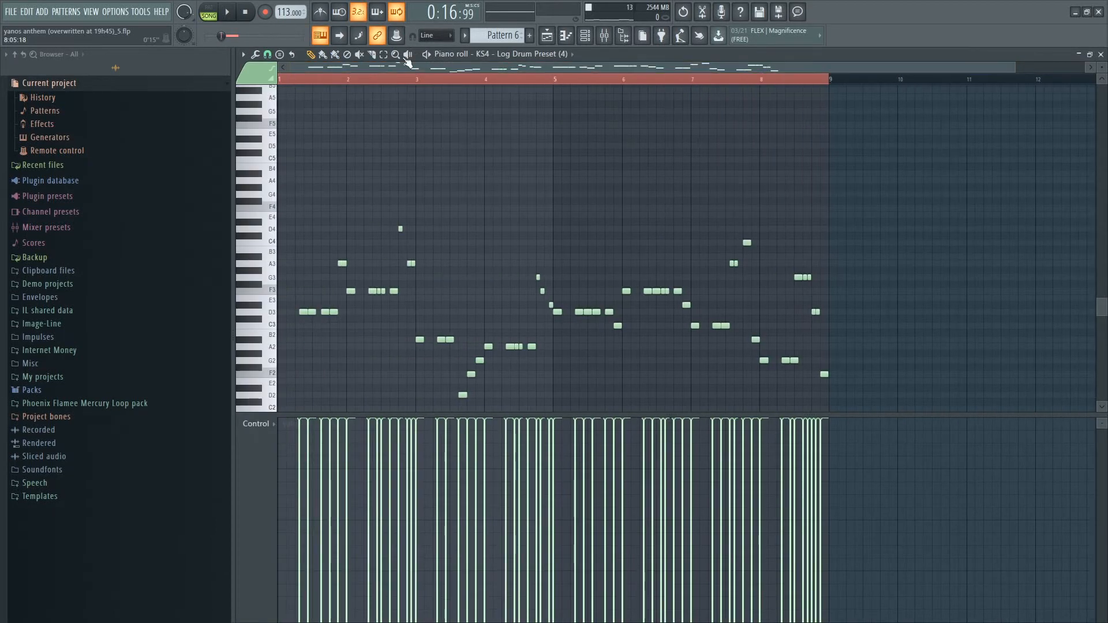
# Play Pattern 6's KS4 Log Drum Preset (4) melody in pattern mode
pyautogui.click(208, 7)
pyautogui.click(227, 12)
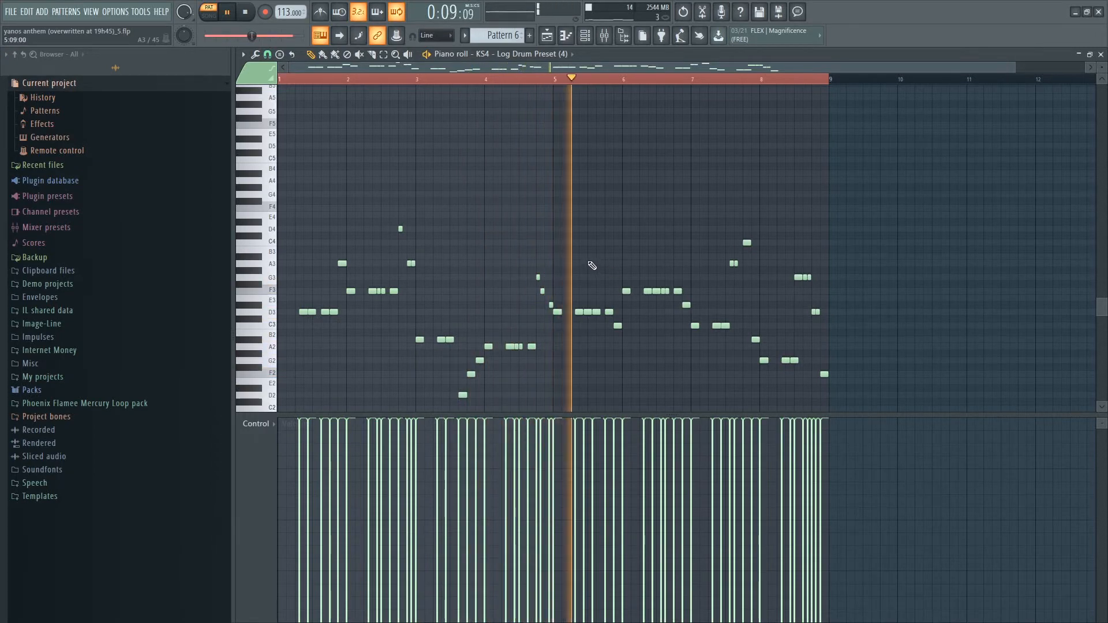
pyautogui.press('space')
# Check Pattern 6 in the channel rack and play bars 9 to 16 of the arrangement in song mode
pyautogui.press('F5')
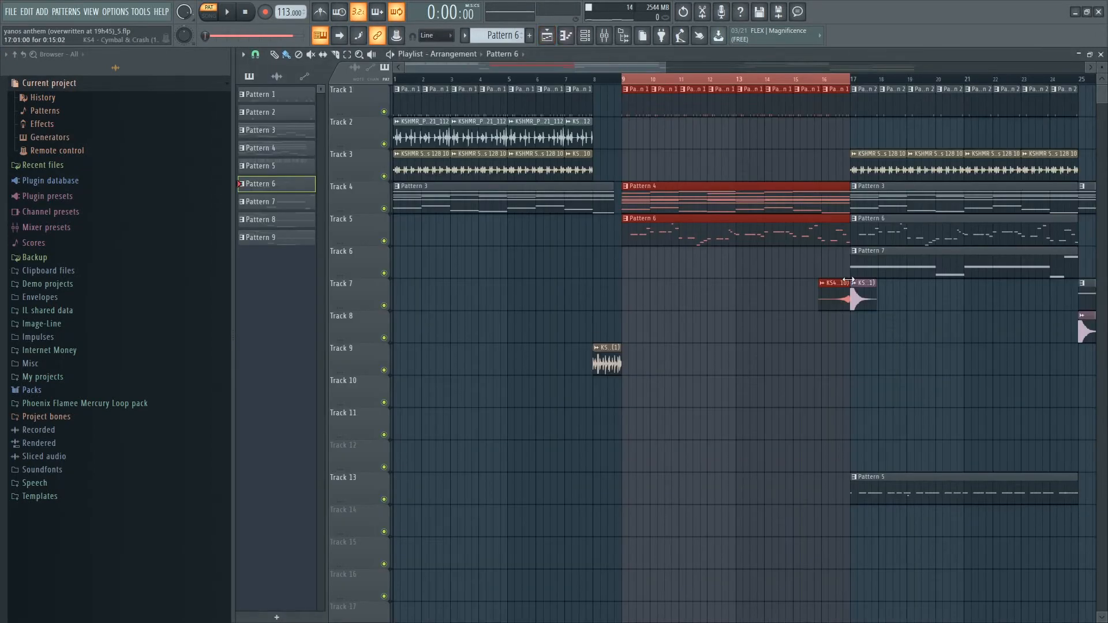
pyautogui.press('F6')
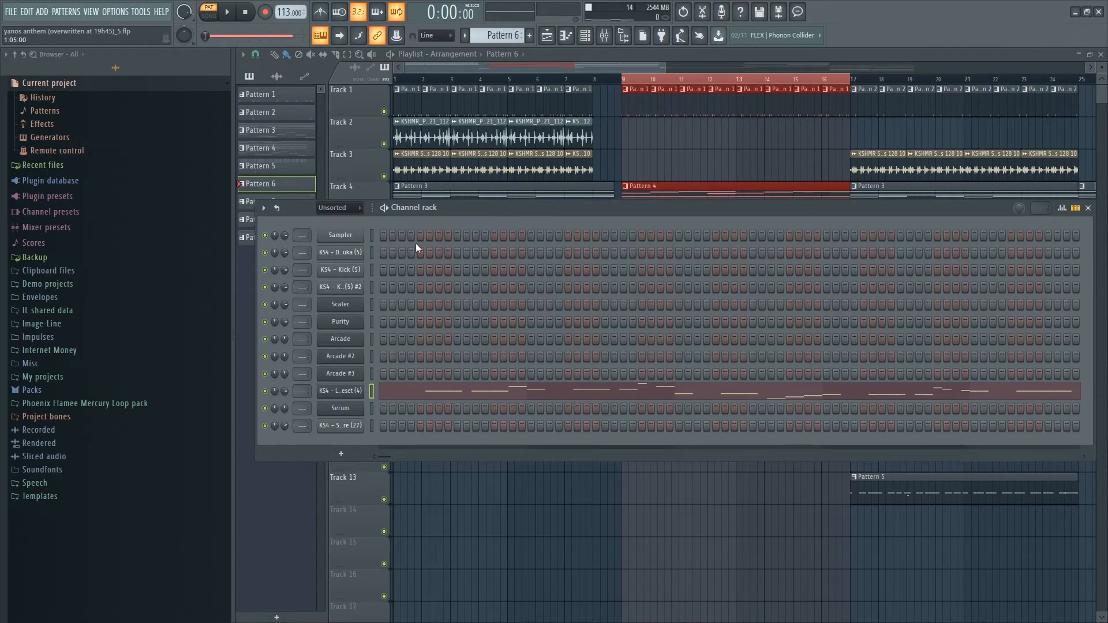
pyautogui.press('F6')
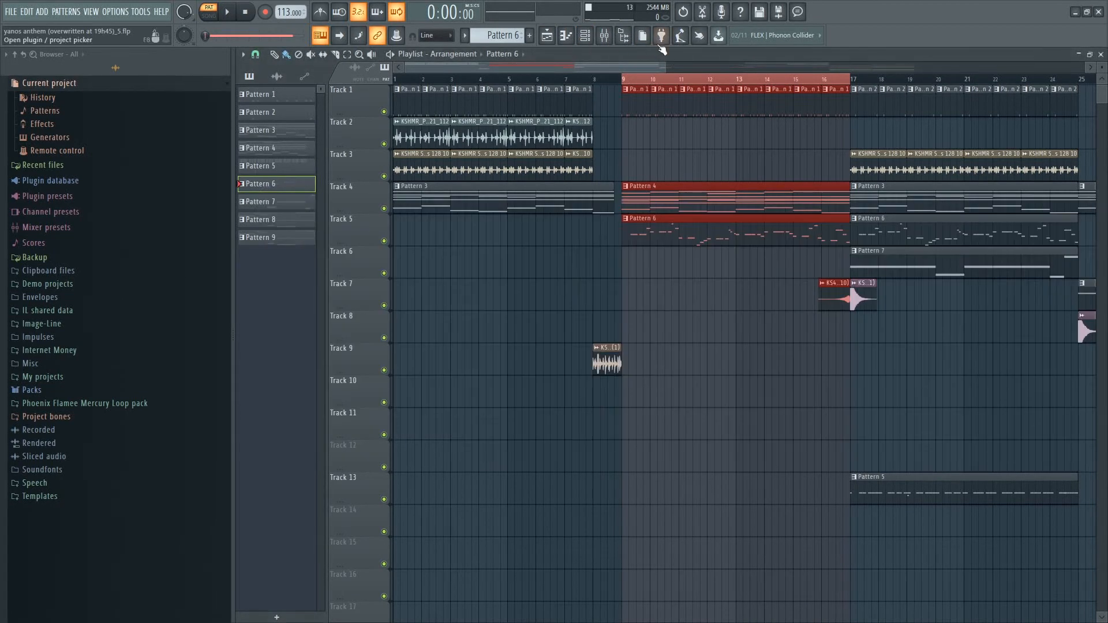
pyautogui.click(626, 77)
pyautogui.press('space')
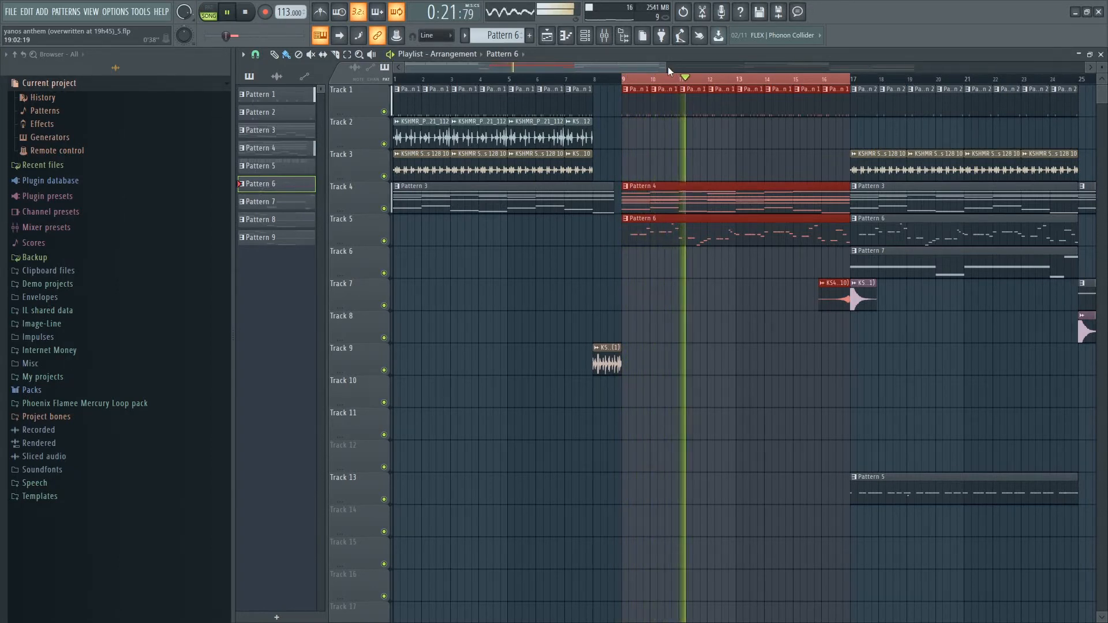
pyautogui.moveTo(668, 66); pyautogui.dragTo(923, 66)
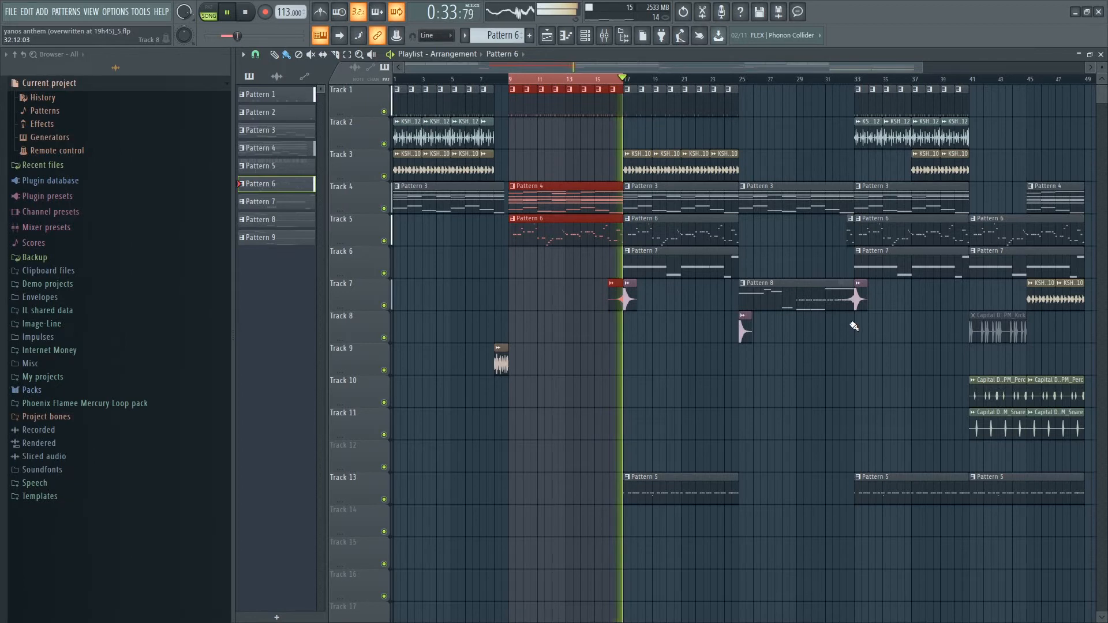
pyautogui.press('space')
# Examine the sample settings of the reversed KS4 Cymbal & Crash (10) clip on Track 7 before bar 17
pyautogui.doubleClick(613, 300)
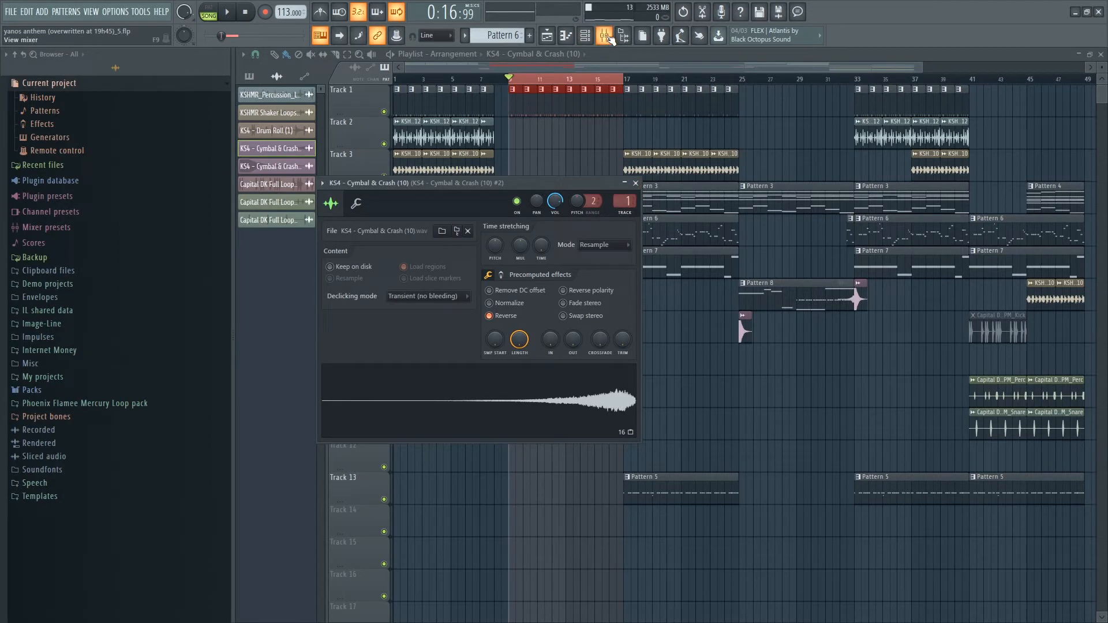
pyautogui.click(711, 58)
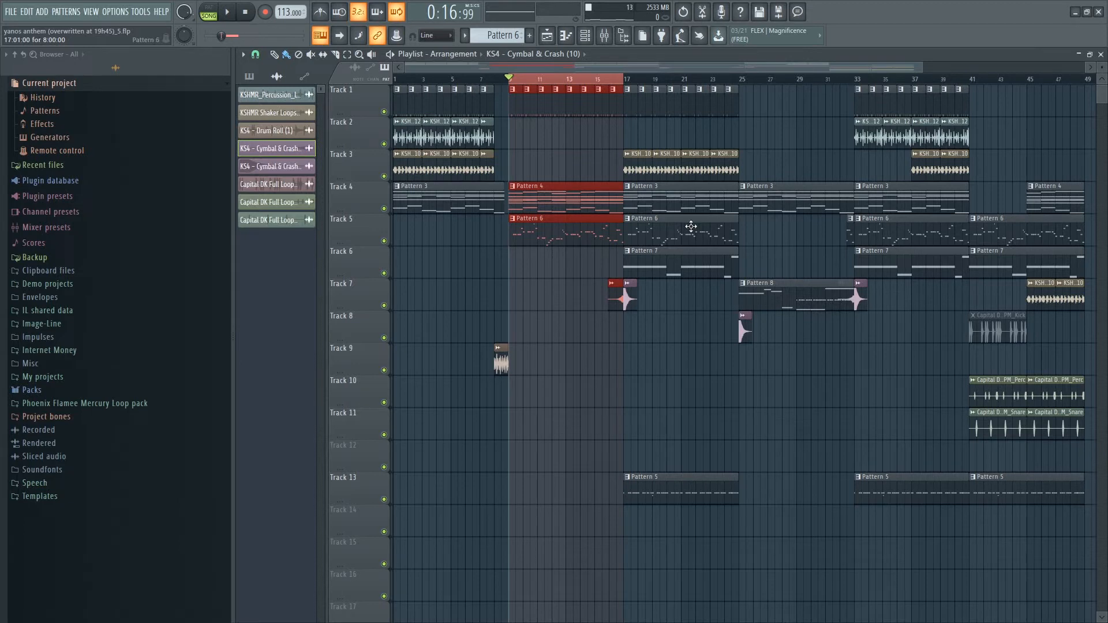
pyautogui.doubleClick(616, 301)
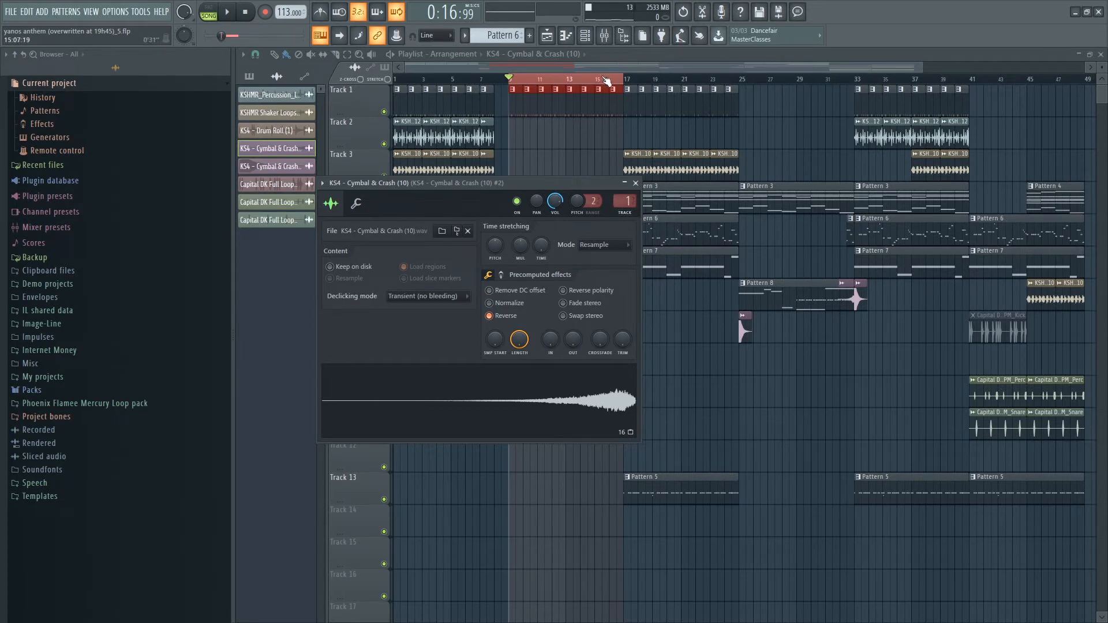
pyautogui.click(621, 57)
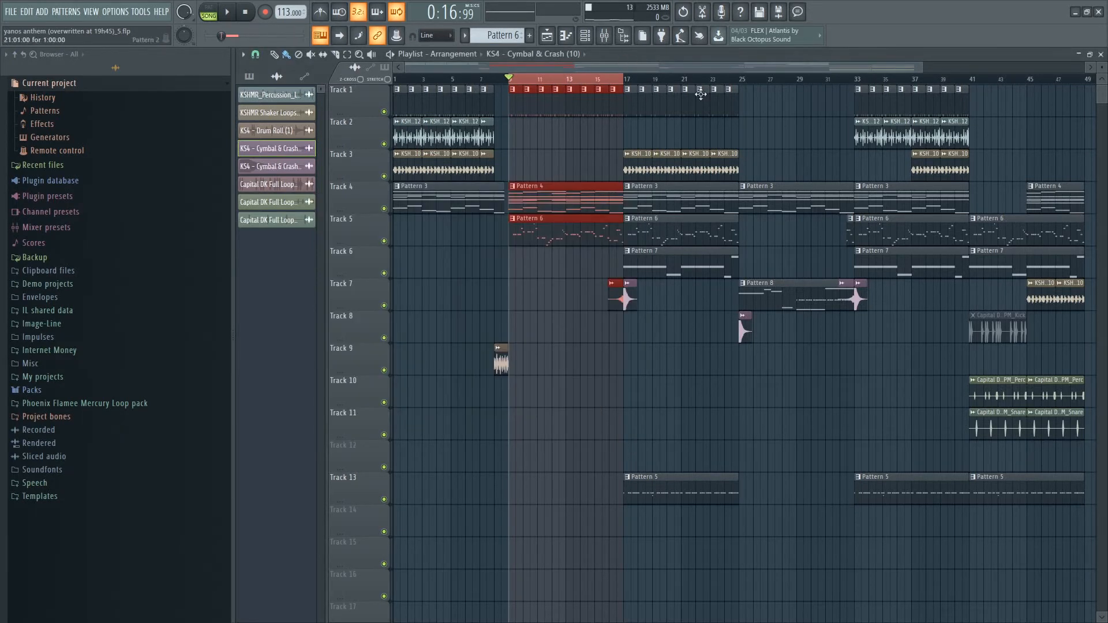
# Clear the playlist time selection and open Pattern 5 from Track 13 to examine its Darbuka notes in the piano roll
pyautogui.doubleClick(613, 80)
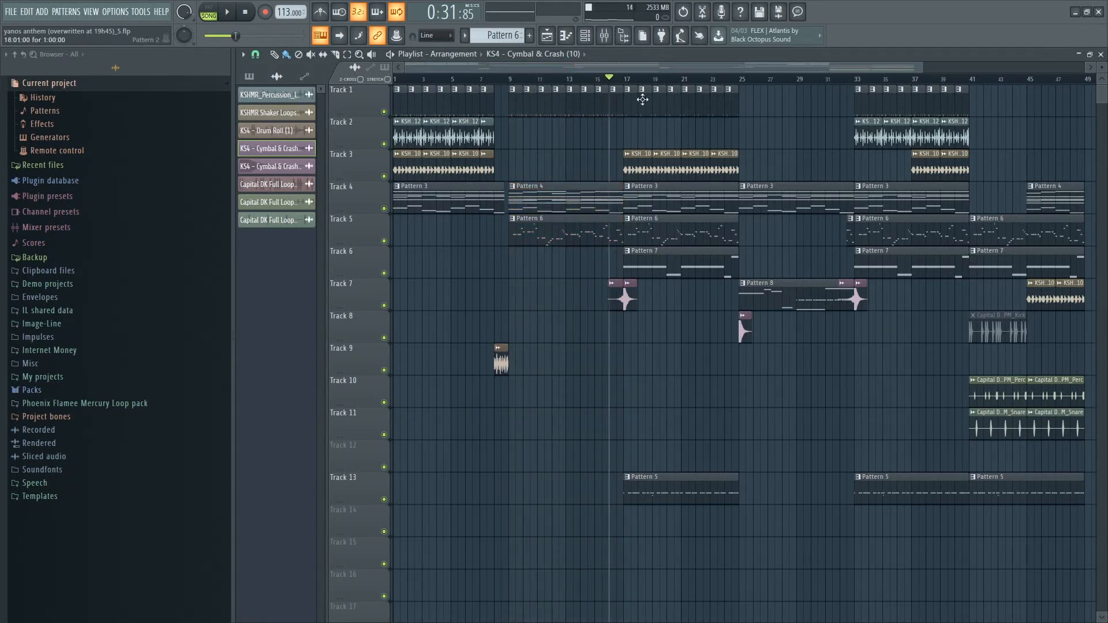
pyautogui.click(671, 478)
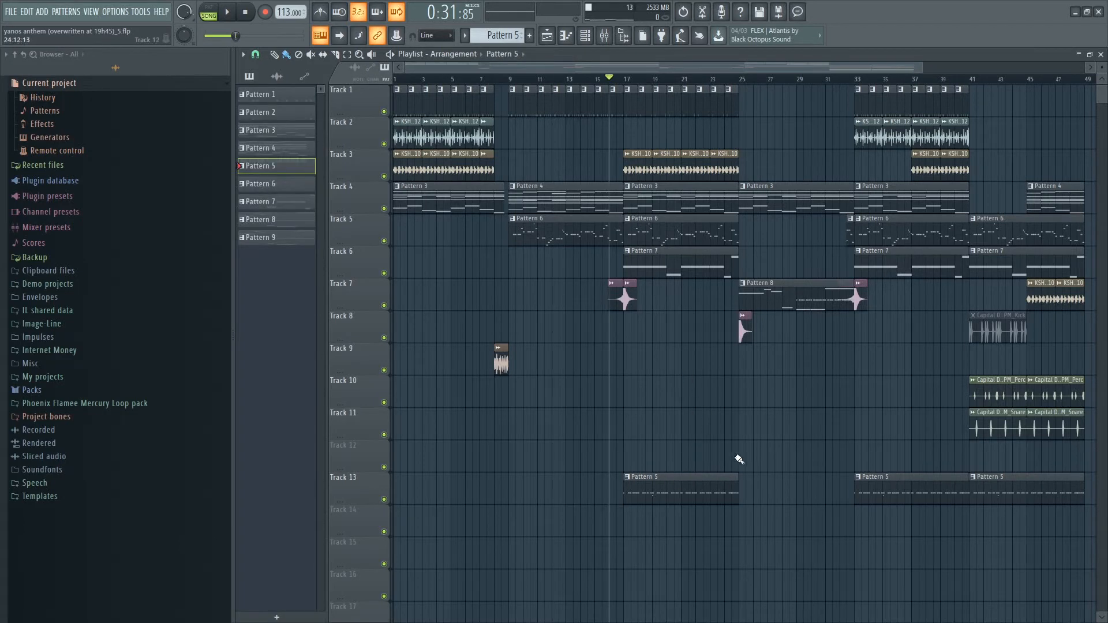
pyautogui.doubleClick(673, 484)
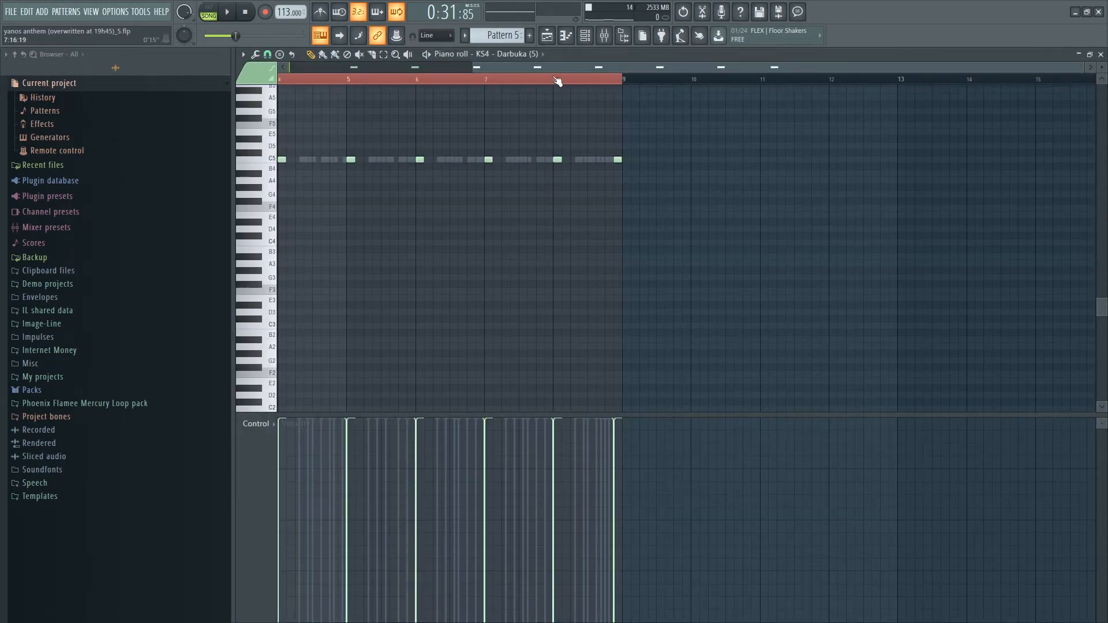
pyautogui.moveTo(567, 68); pyautogui.dragTo(328, 61)
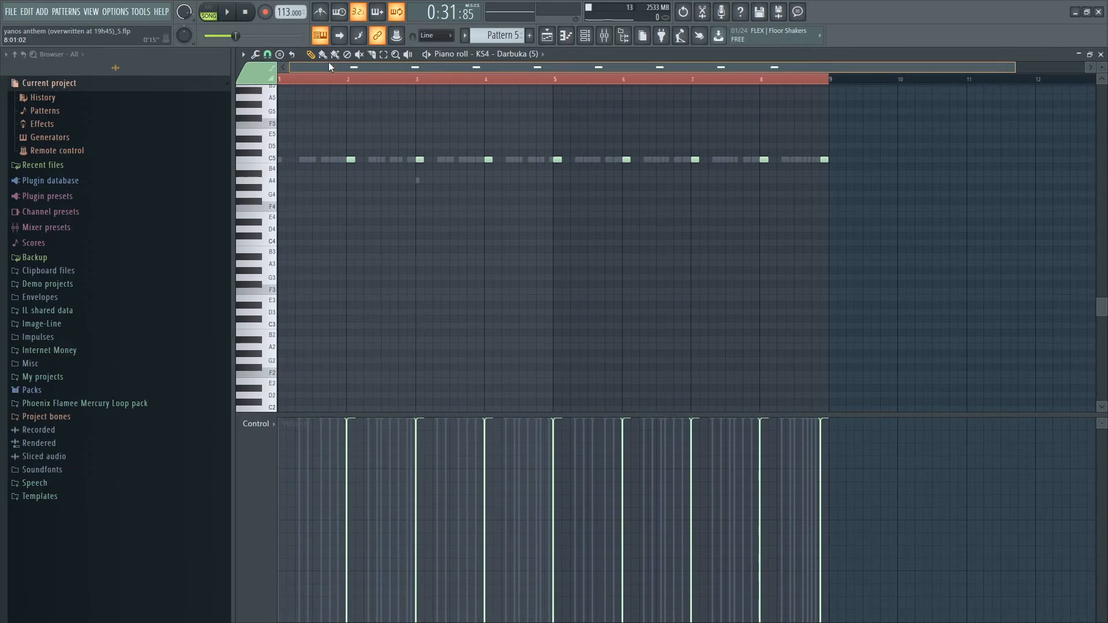
# Return to the playlist and play the full arrangement from bar 17
pyautogui.click(547, 35)
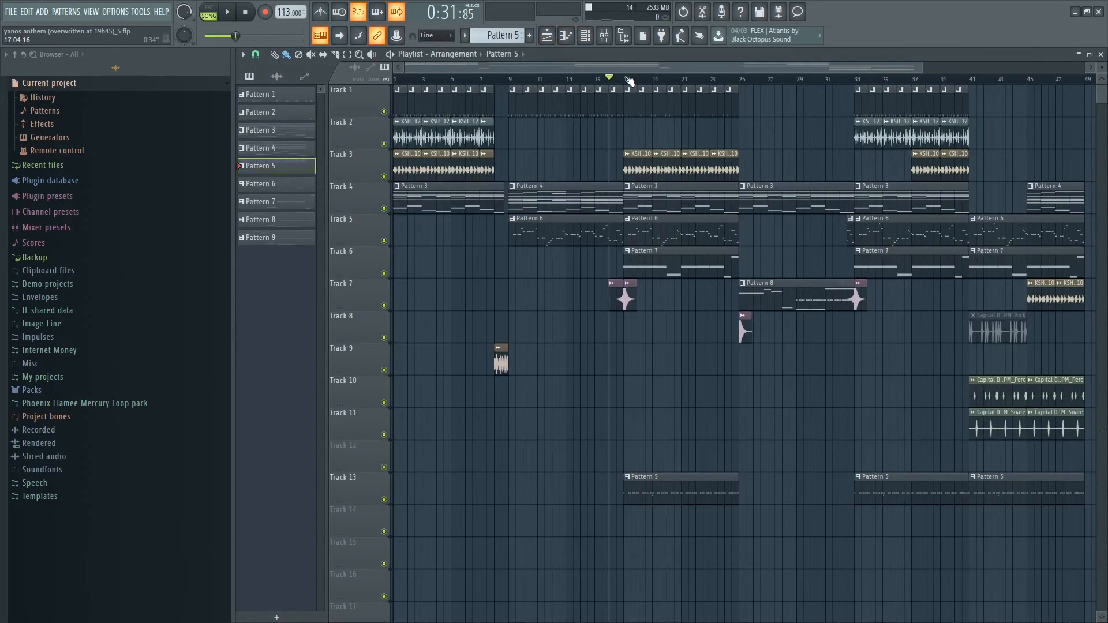
pyautogui.click(628, 81)
pyautogui.press('space')
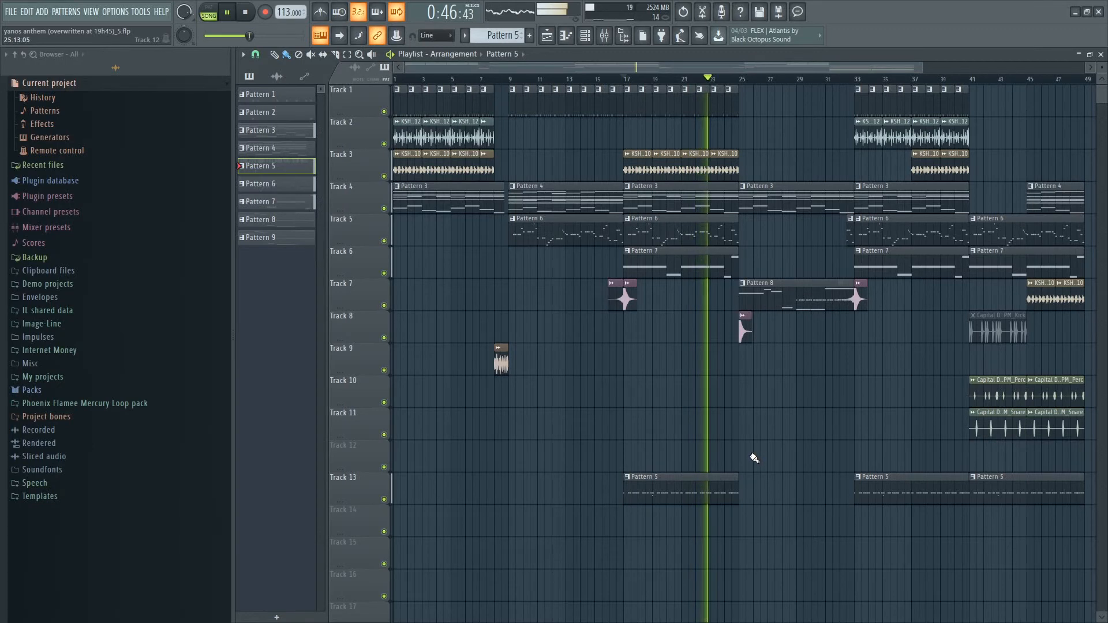
# Stop playback, move the song position to bar 25, and open Pattern 8 from Track 7 to examine and play its Arcade #3 melody
pyautogui.press('space')
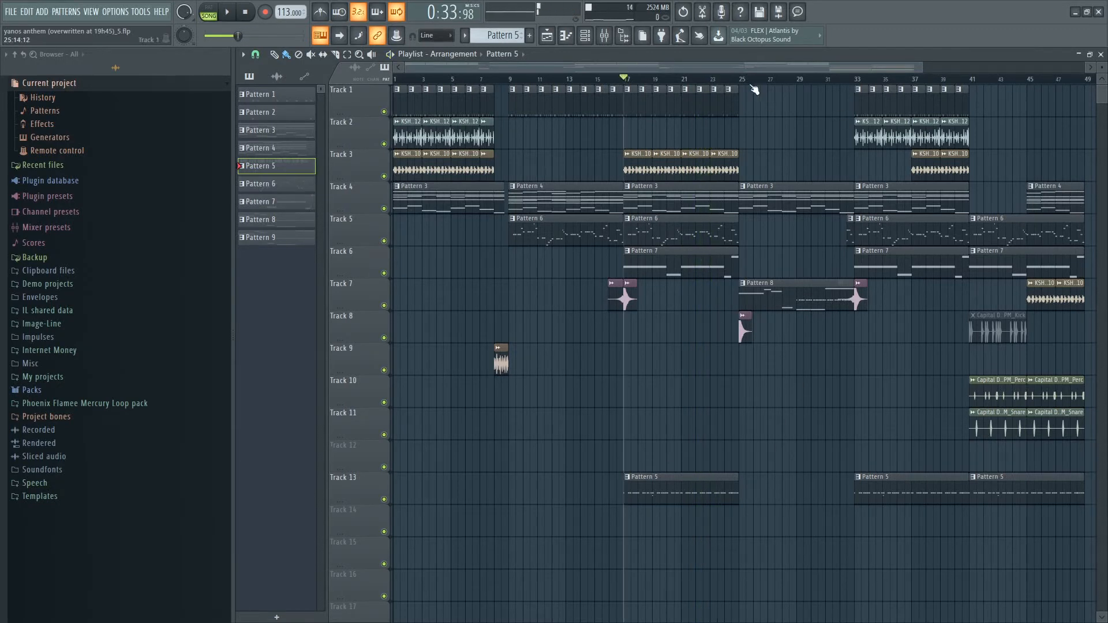
pyautogui.click(742, 80)
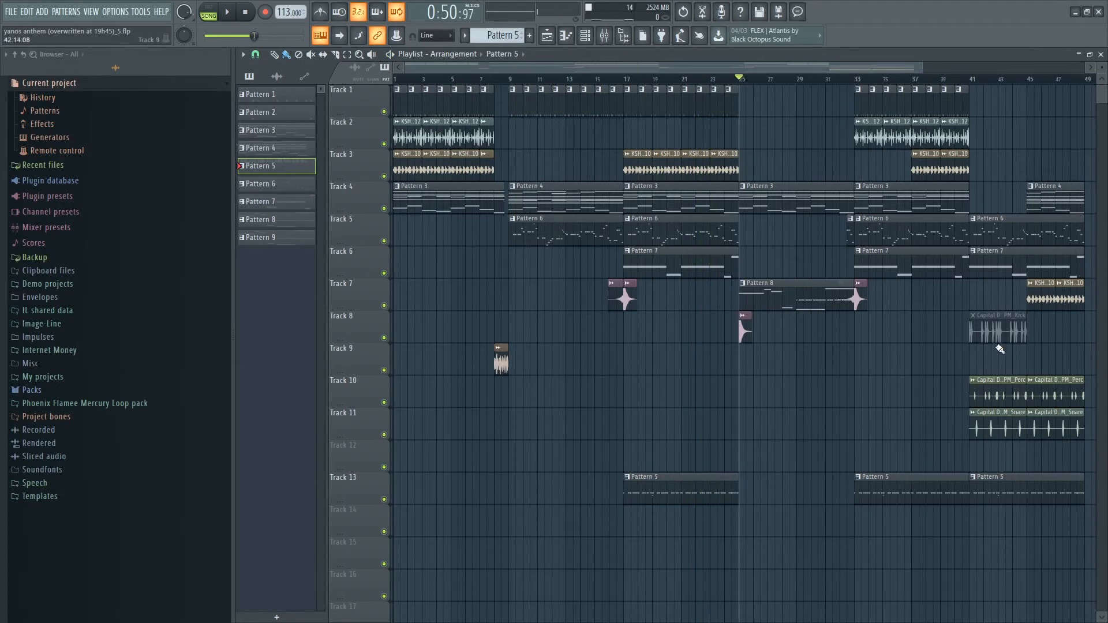
pyautogui.doubleClick(772, 301)
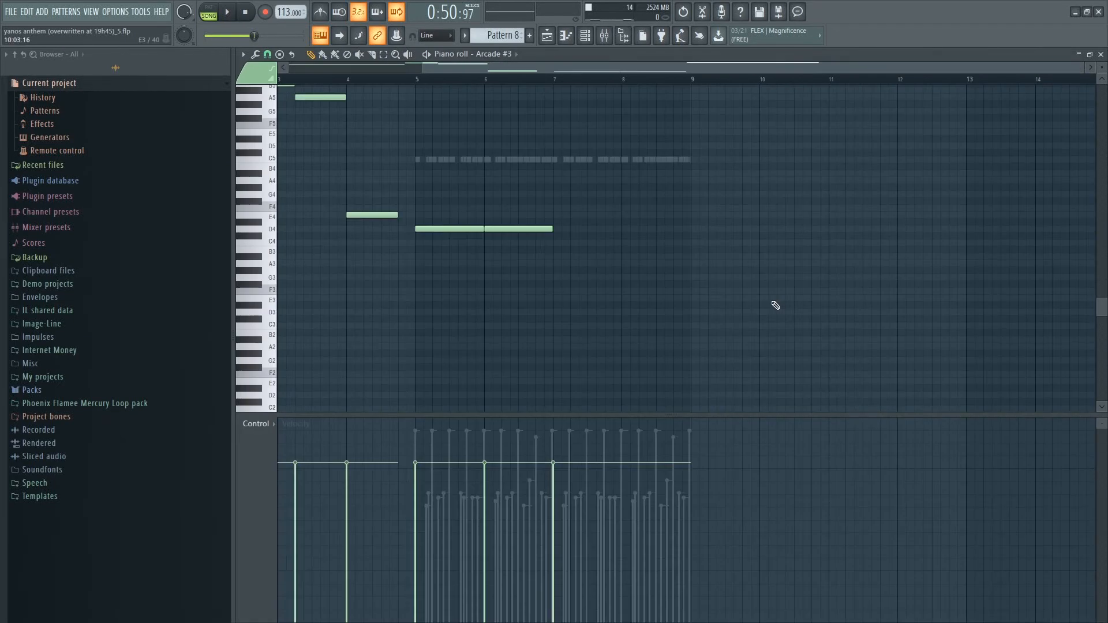
pyautogui.moveTo(482, 64); pyautogui.dragTo(360, 76)
pyautogui.scroll(5, 372, 345)
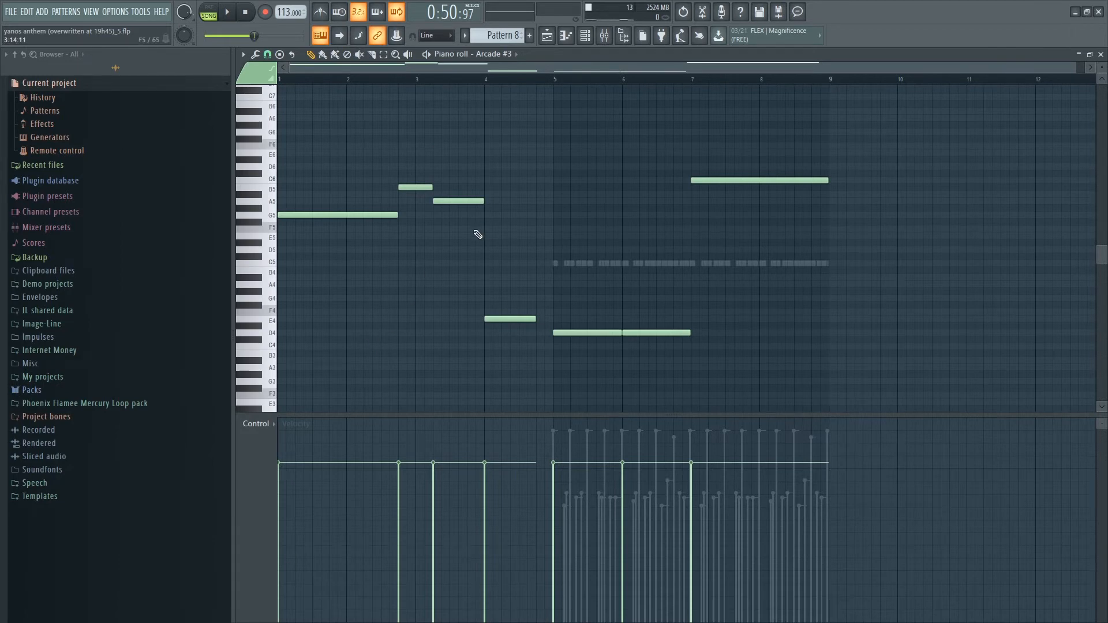
pyautogui.press('space')
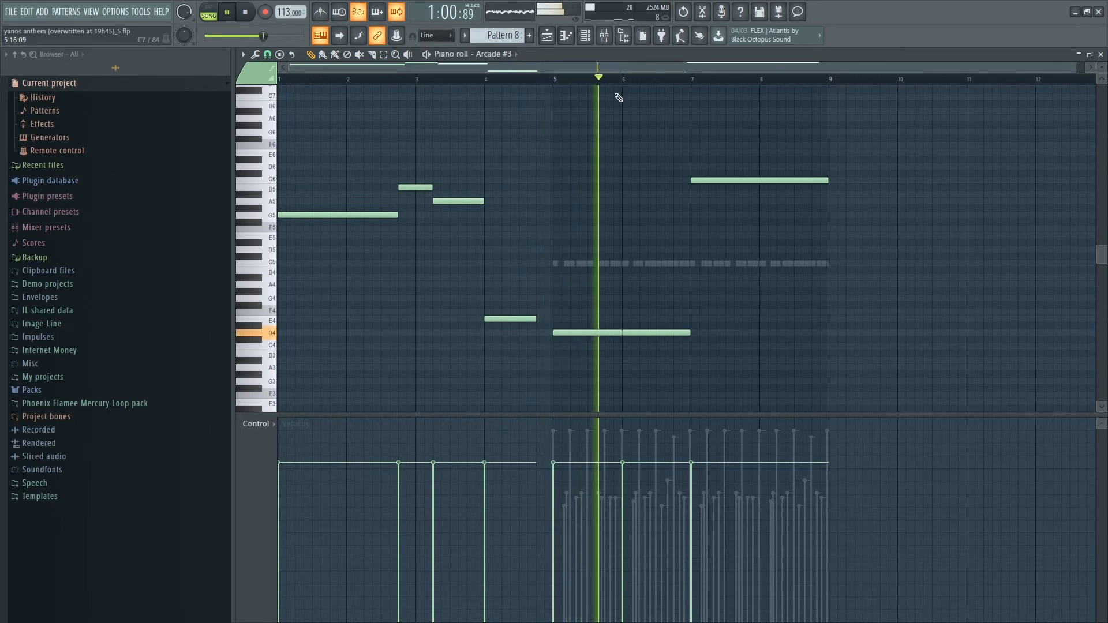
# Check Pattern 8 in the channel rack, return to the playlist and stop playback
pyautogui.press('F6')
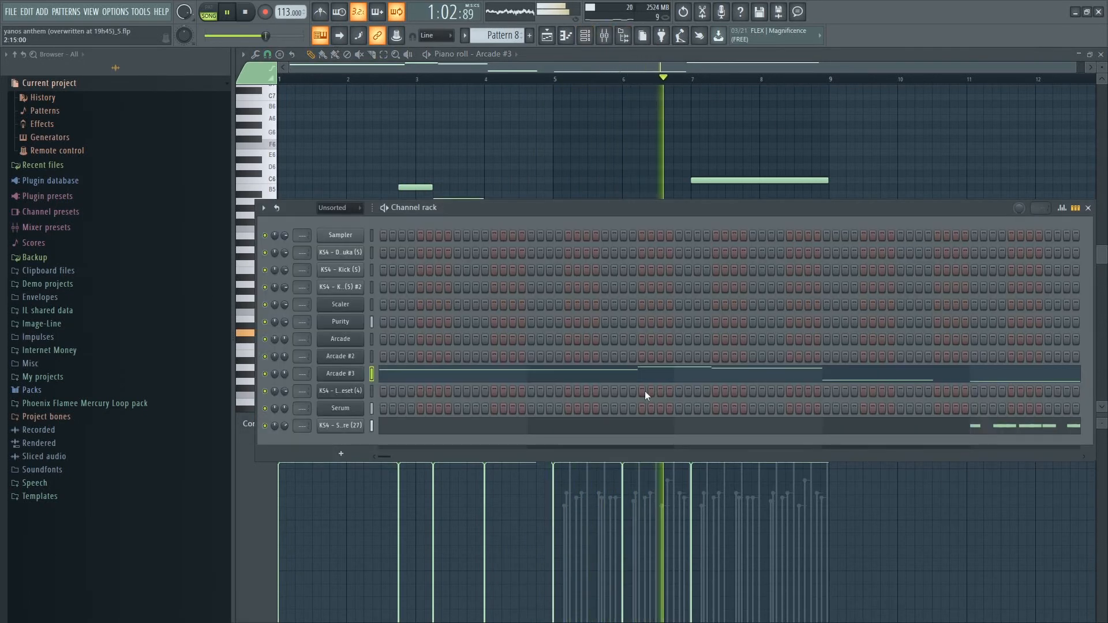
pyautogui.click(547, 37)
pyautogui.press('space')
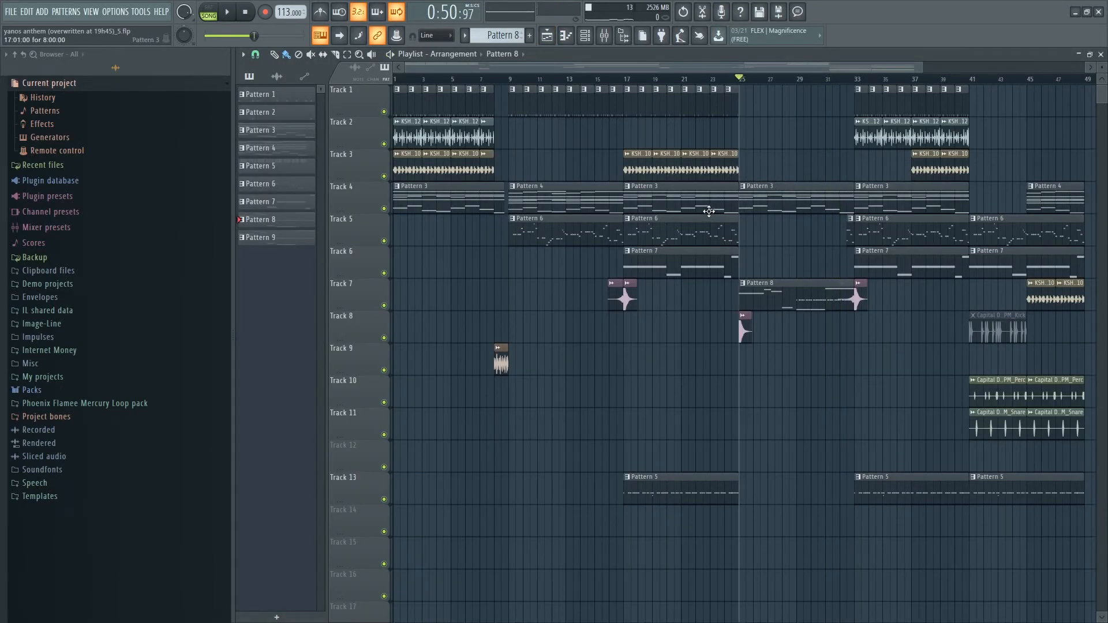
# Open Pattern 6 from Track 5 to examine its log drum notes in the piano roll
pyautogui.click(553, 234)
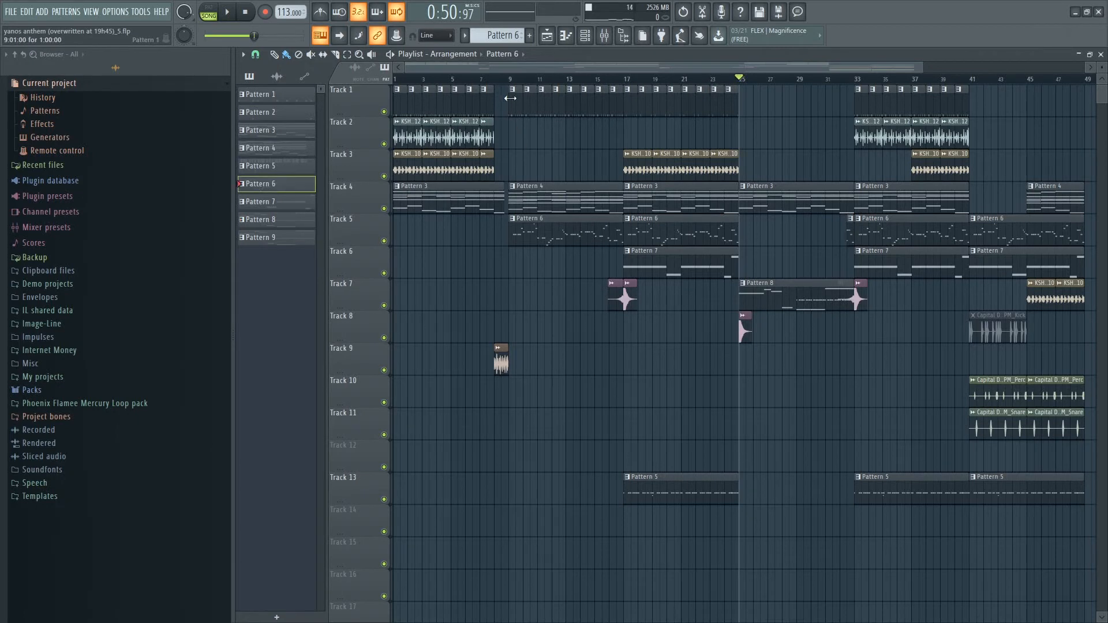
pyautogui.doubleClick(536, 232)
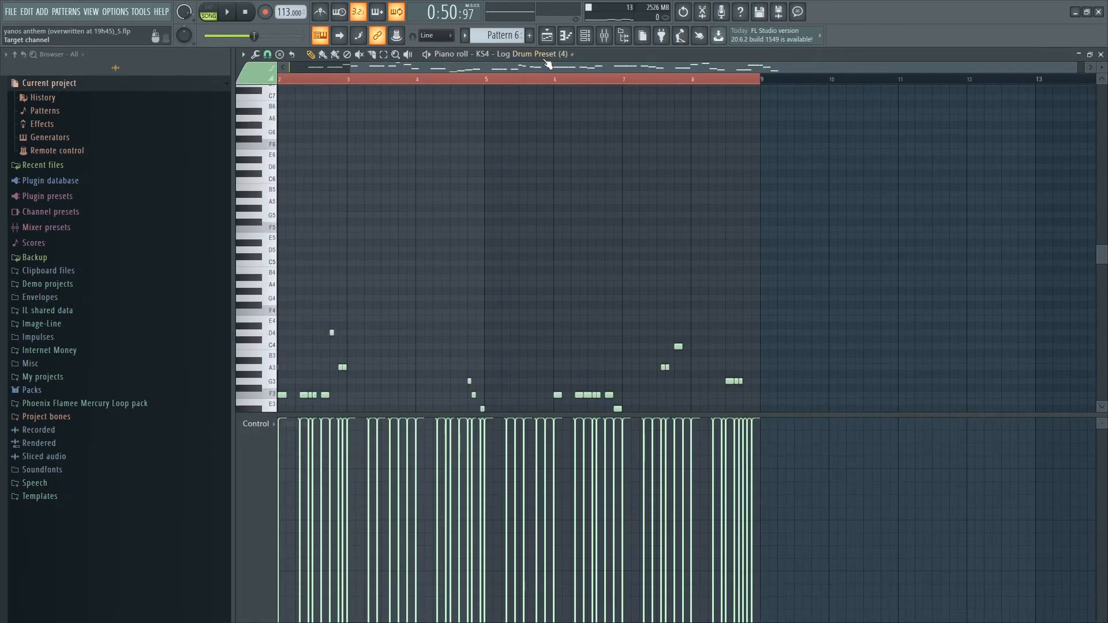
pyautogui.moveTo(547, 61); pyautogui.dragTo(376, 64)
pyautogui.scroll(-5, 477, 326)
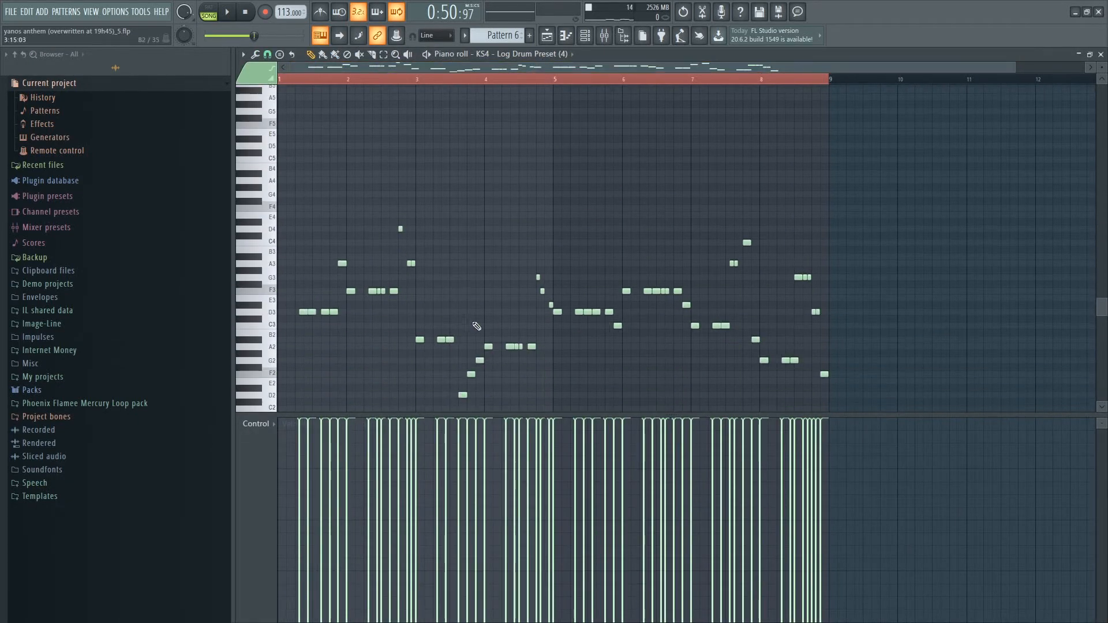
# Arpeggiate the log drum's A3 note just before bar 2 into four repeats with the Flip pattern and play the result
pyautogui.click(384, 55)
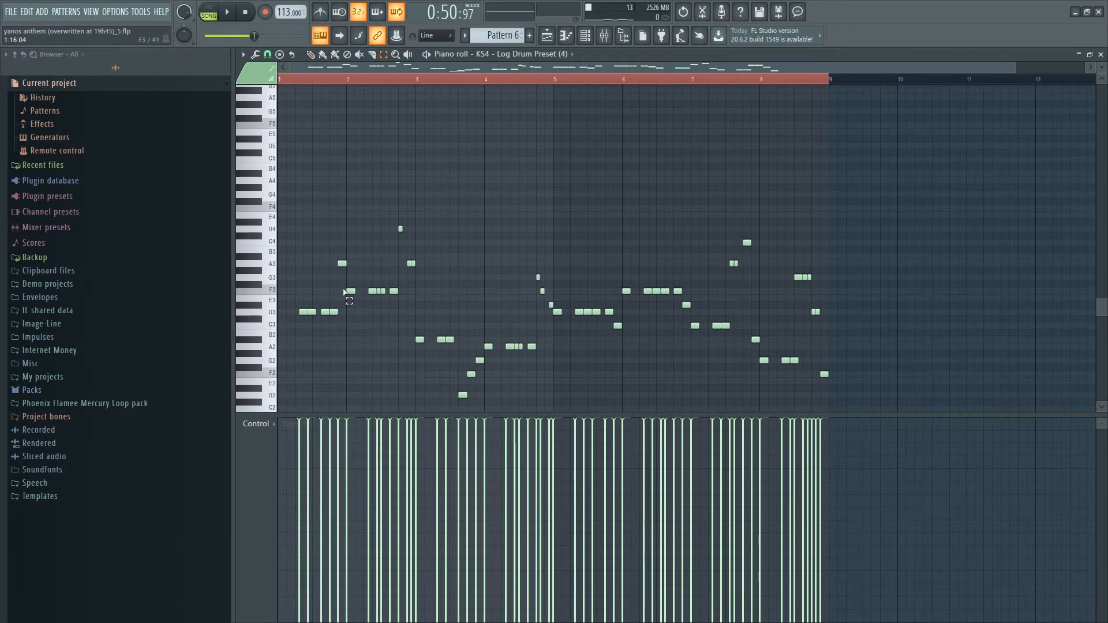
pyautogui.moveTo(339, 280); pyautogui.dragTo(343, 261)
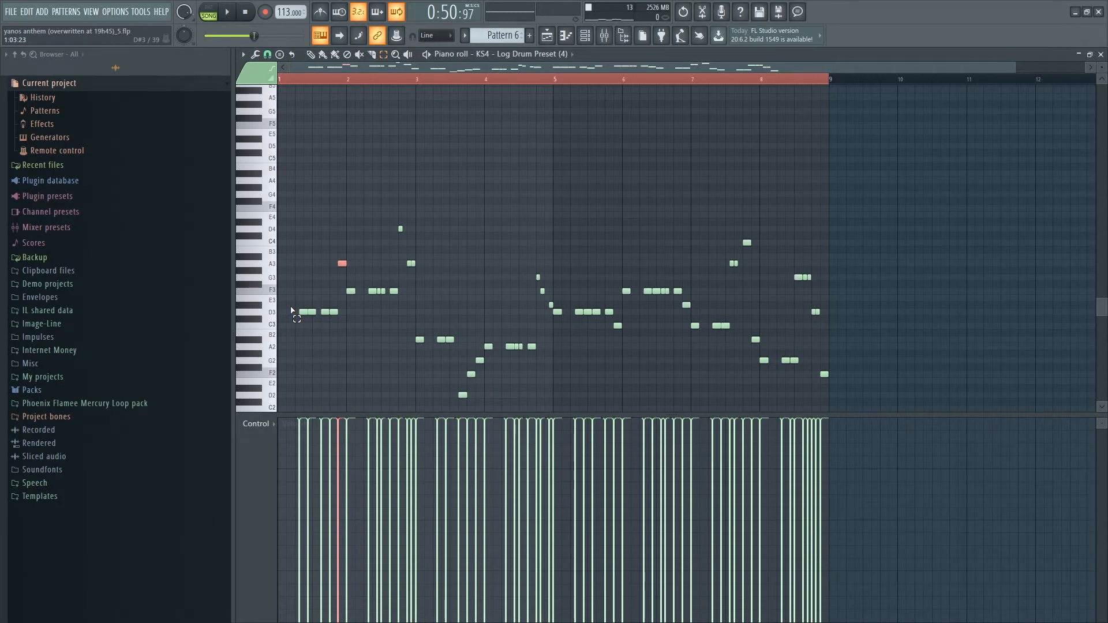
pyautogui.hotkey('alt', 'a')
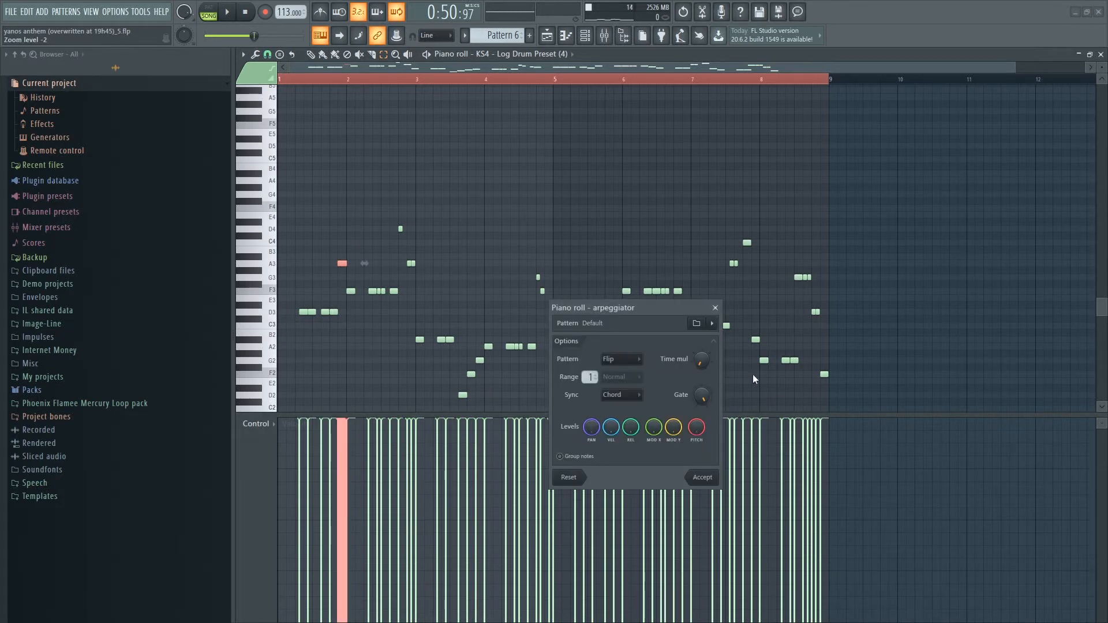
pyautogui.moveTo(701, 360); pyautogui.dragTo(701, 332)
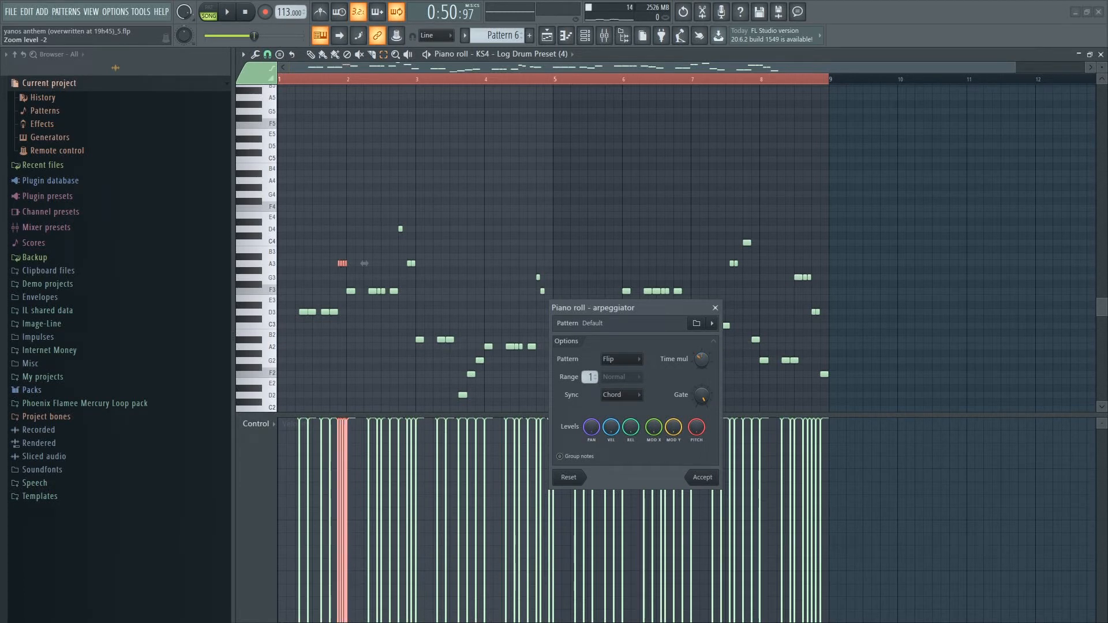
pyautogui.click(703, 477)
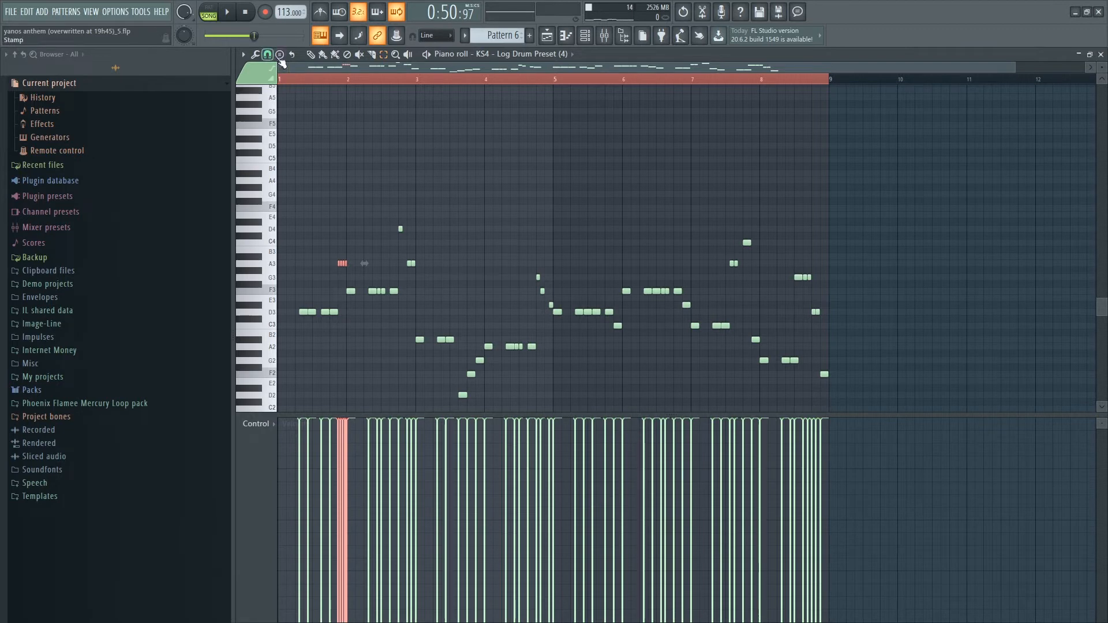
pyautogui.press('space')
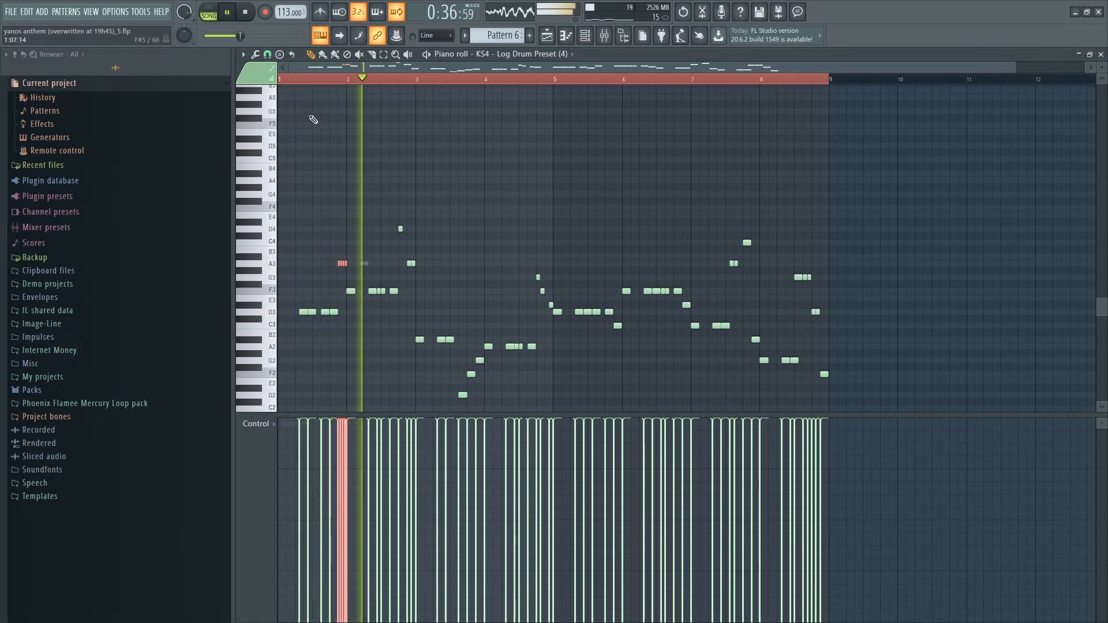
pyautogui.press('space')
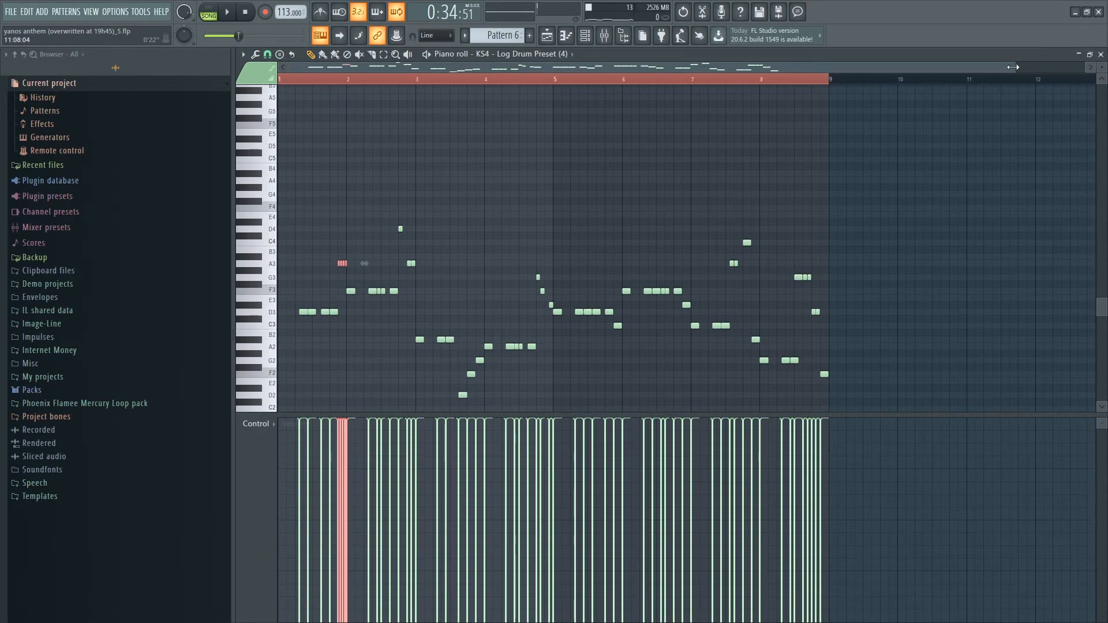
# Undo the arpeggio, arpeggiate the same A3 note into much faster repeats by adjusting the time multiplier, and play the result
pyautogui.moveTo(1014, 67); pyautogui.dragTo(474, 91)
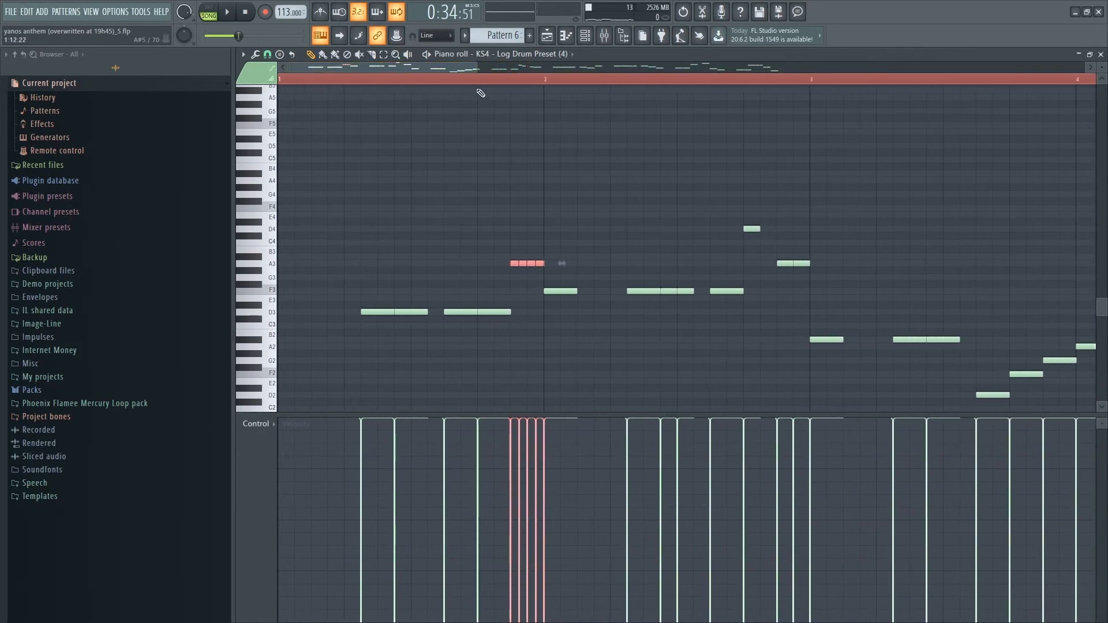
pyautogui.hotkey('ctrl', 'z')
pyautogui.hotkey('alt', 'a')
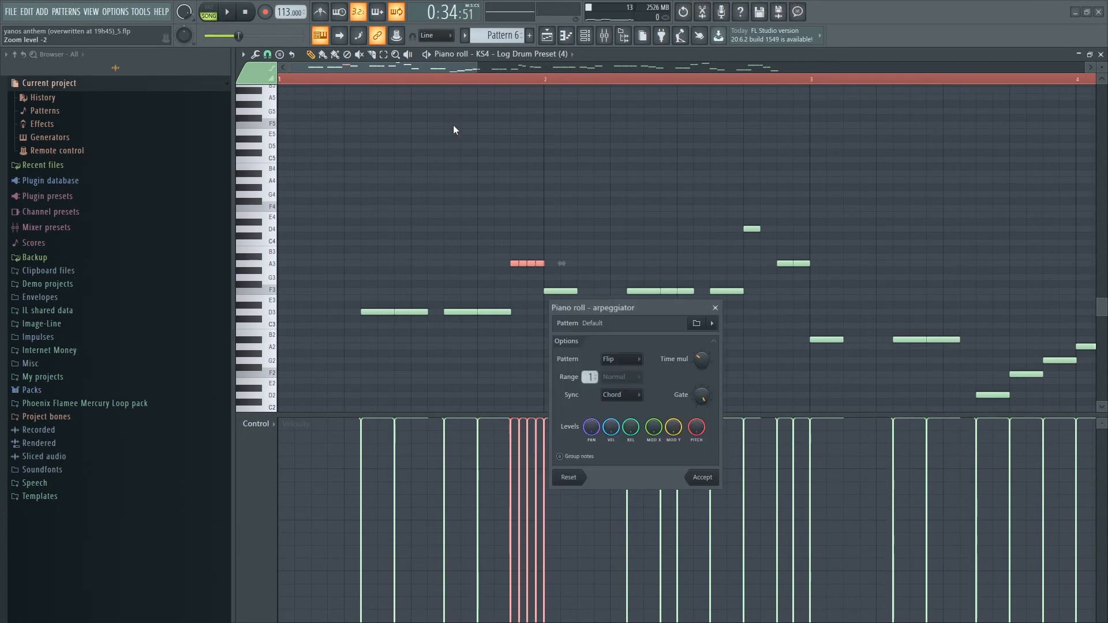
pyautogui.moveTo(706, 365); pyautogui.dragTo(705, 347)
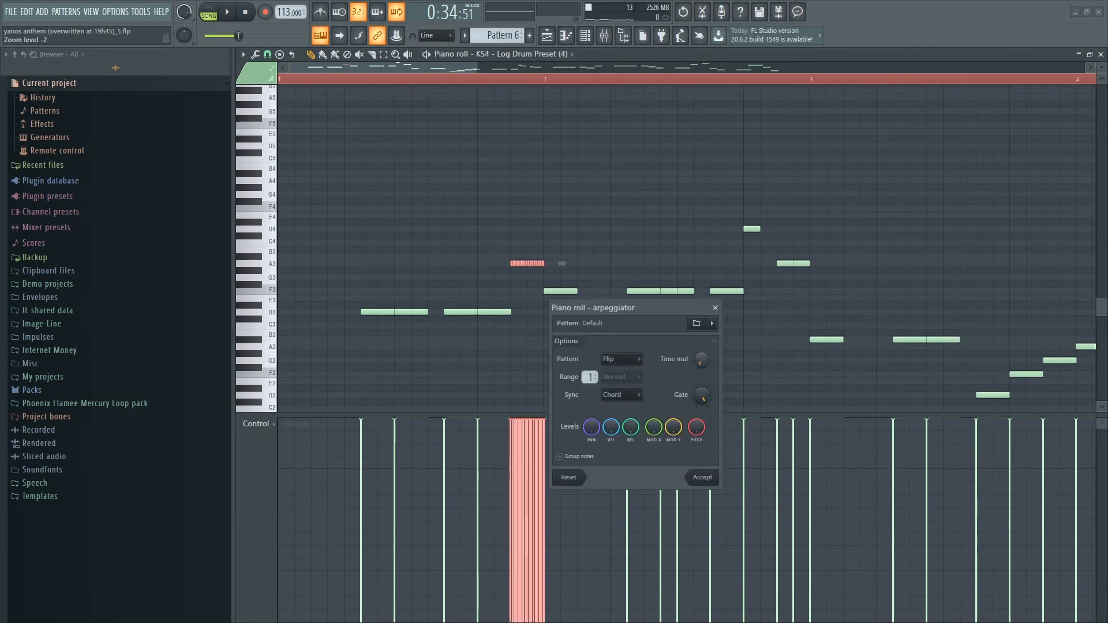
pyautogui.click(702, 478)
pyautogui.press('space')
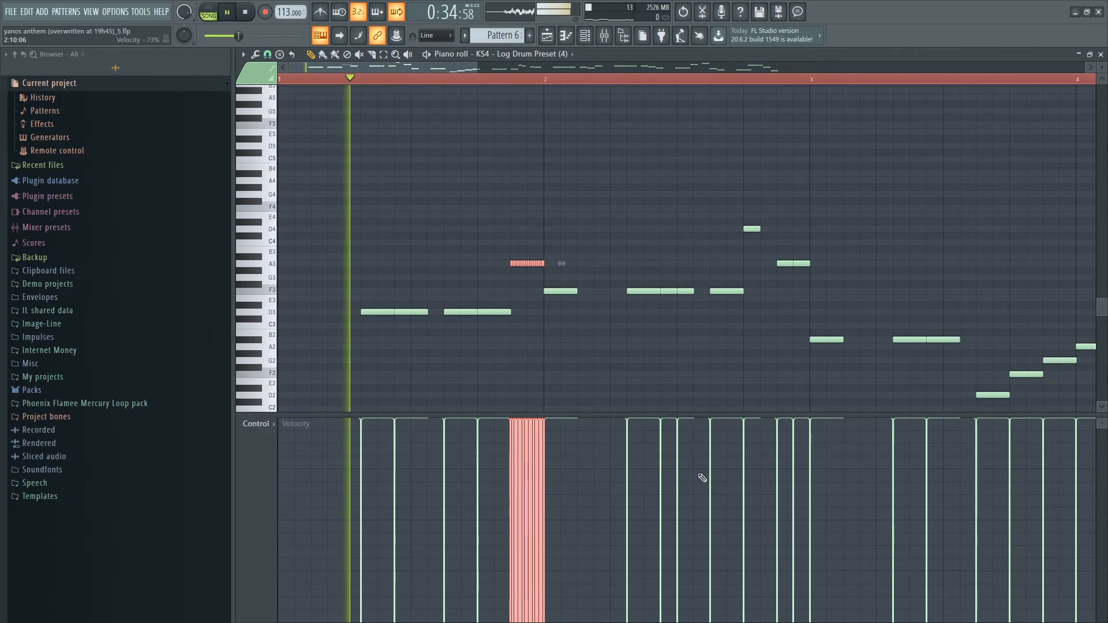
pyautogui.press('space')
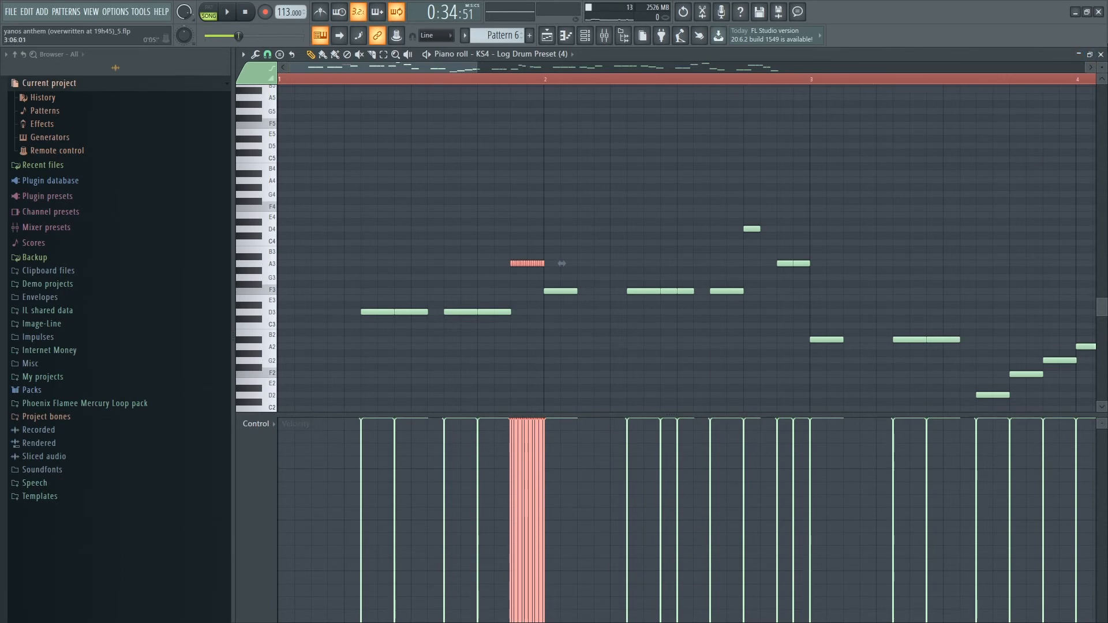
# Reopen Pattern 6's log drum notes from the channel rack for a check and return to the playlist
pyautogui.click(1101, 55)
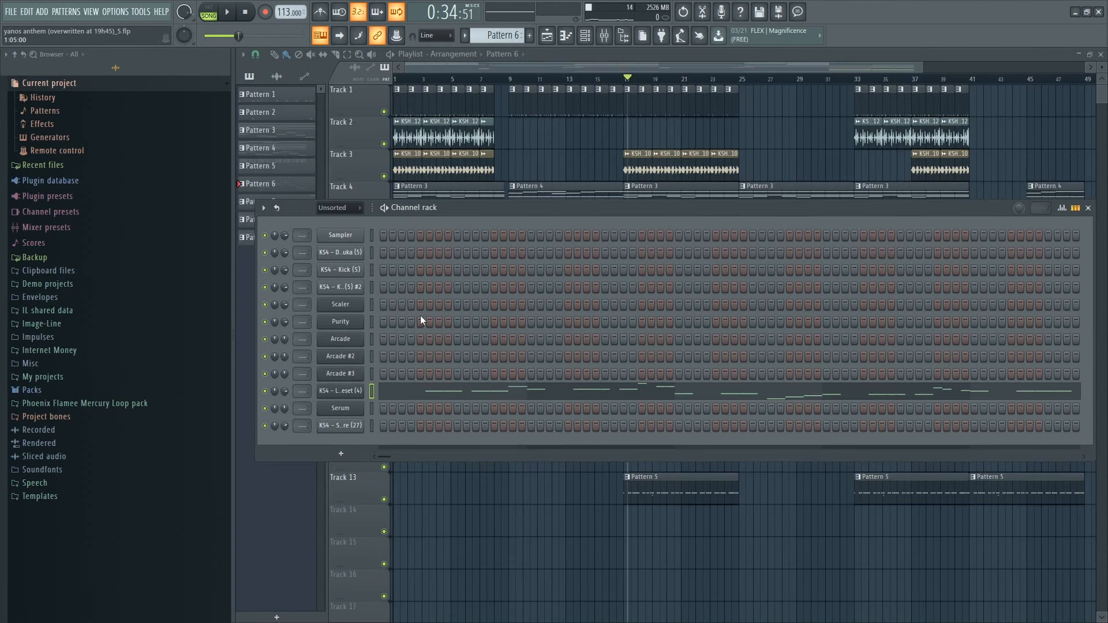
pyautogui.click(541, 392)
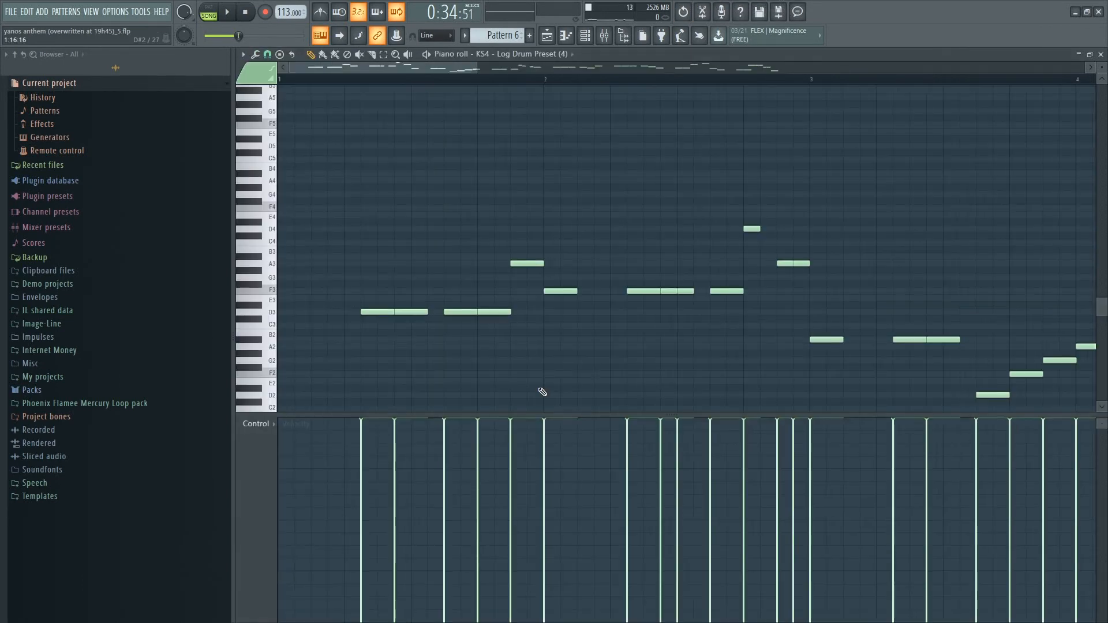
pyautogui.click(548, 36)
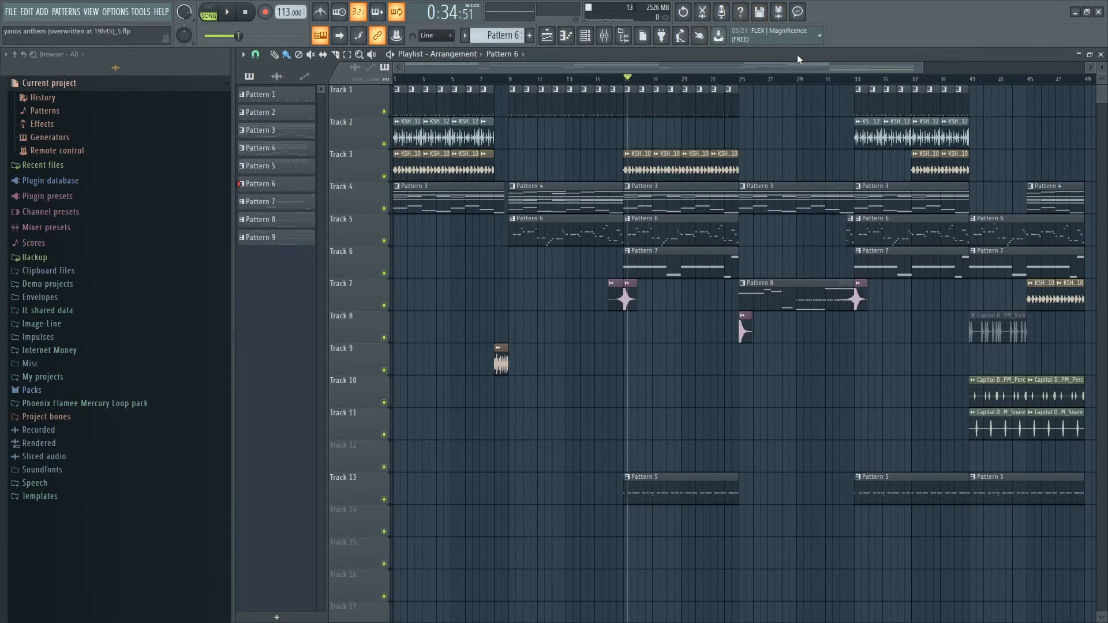
# Fit the whole arrangement in the playlist and play it from bar 17
pyautogui.moveTo(921, 69); pyautogui.dragTo(836, 68)
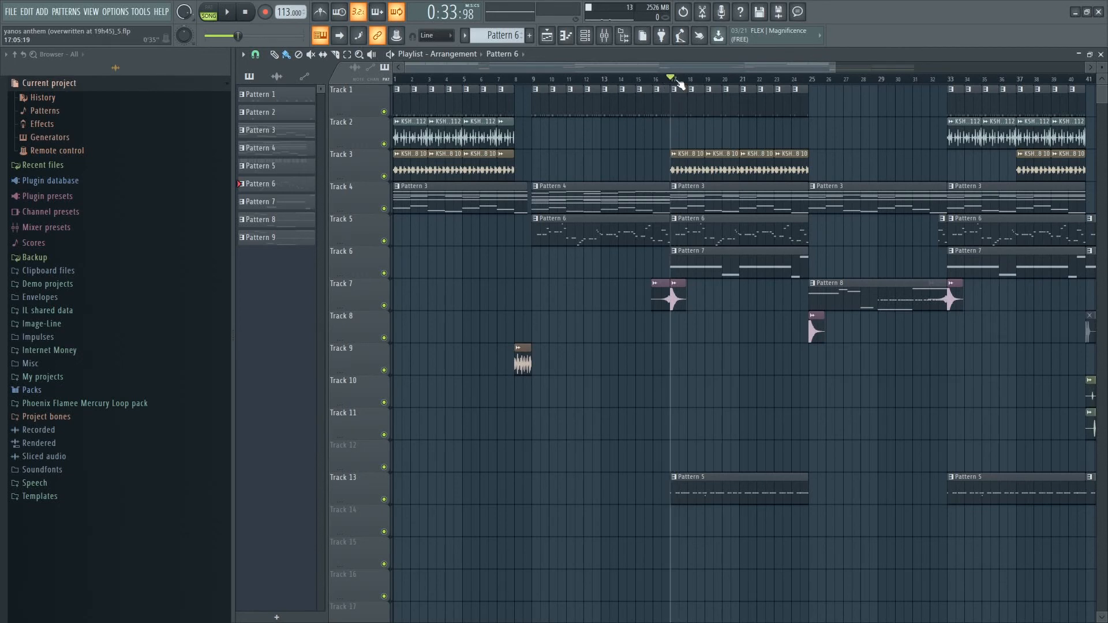
pyautogui.moveTo(833, 67); pyautogui.dragTo(1002, 66)
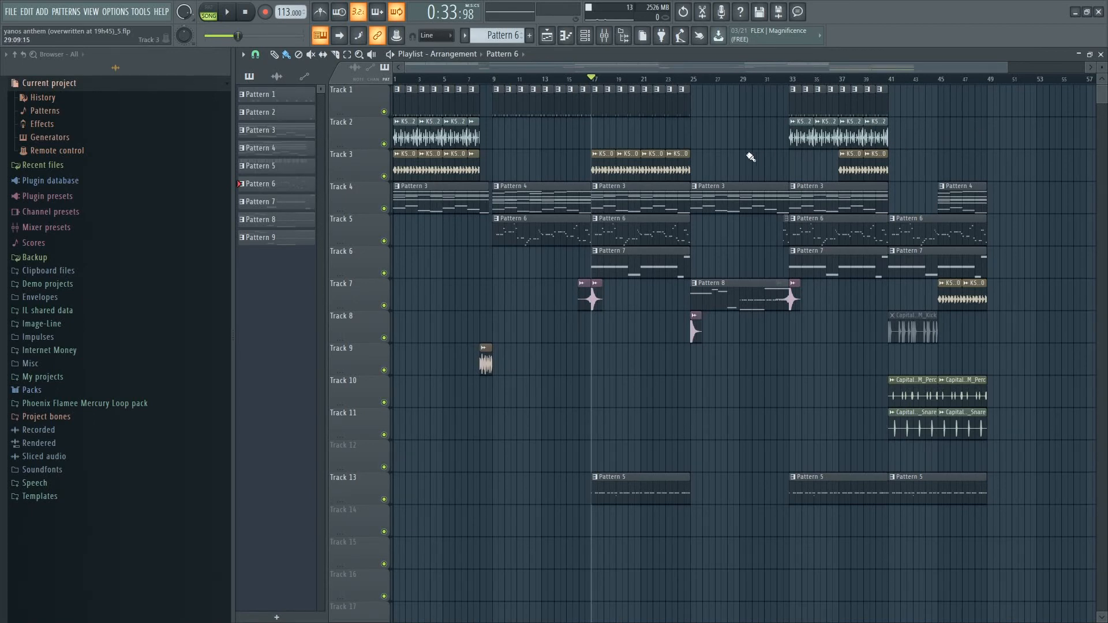
pyautogui.press('space')
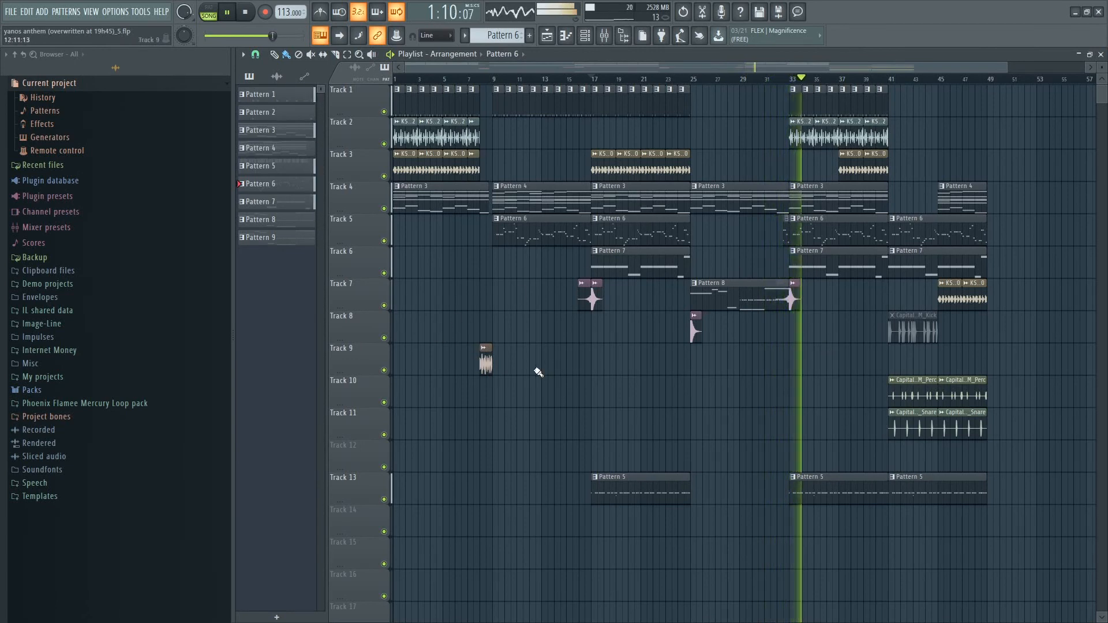
# Copy the KS4 - Drum Roll (1) clip from Track 9 to Track 10, in the bar just before bar 41
pyautogui.click(488, 357)
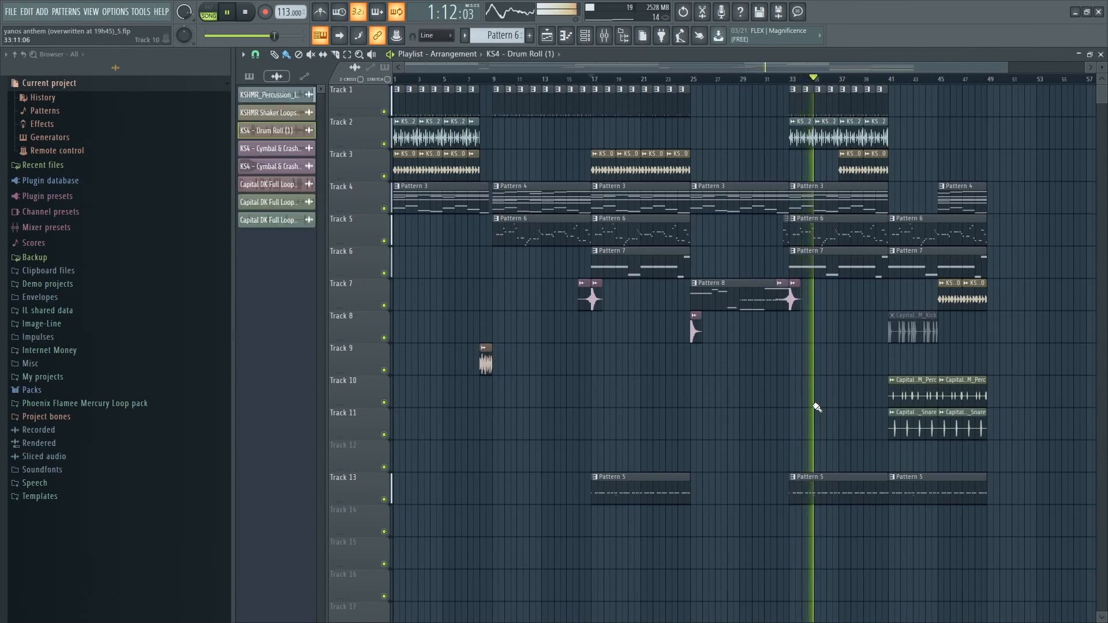
pyautogui.click(881, 389)
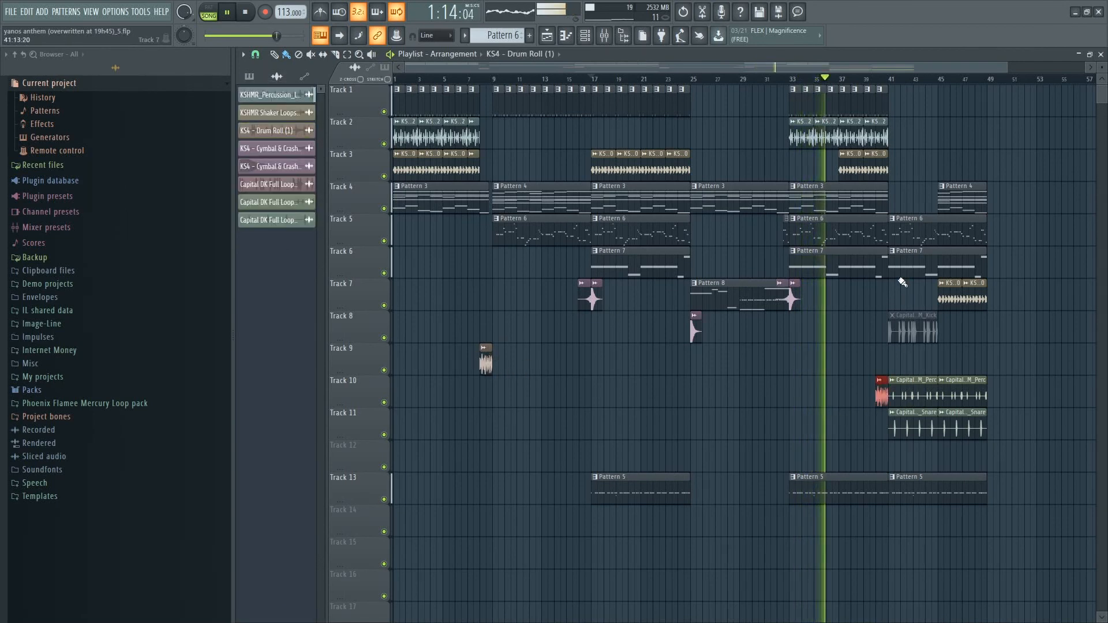
# Remove the last Track 1 and Track 2 clips before bar 41, and shorten the Pattern 3, 6 and 7 clips to end about half a bar earlier
pyautogui.rightClick(881, 121)
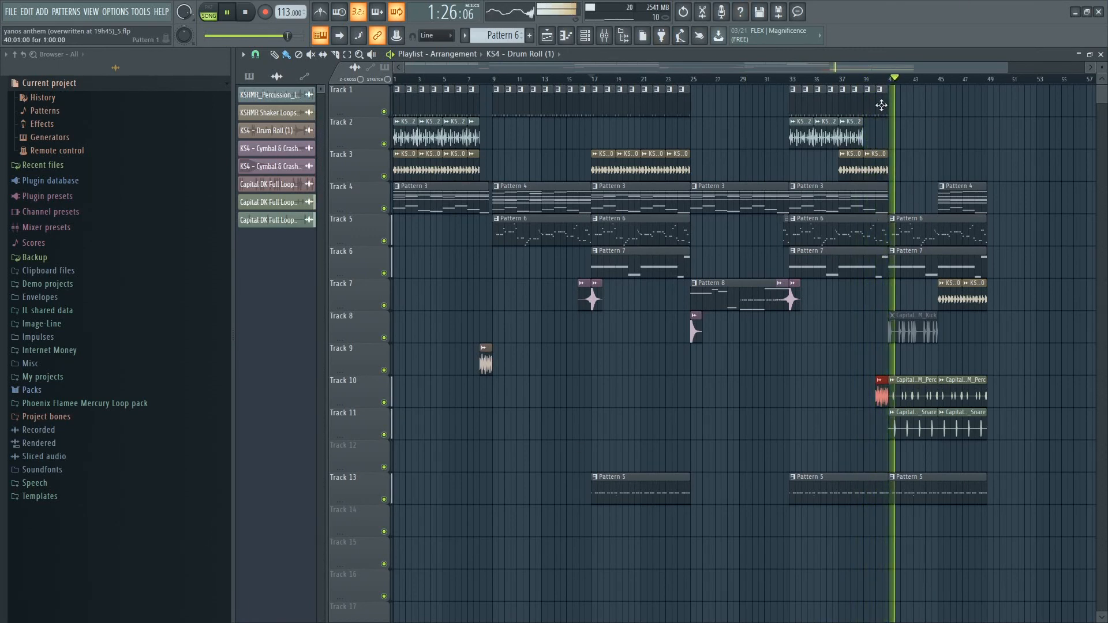
pyautogui.moveTo(885, 207); pyautogui.dragTo(881, 238)
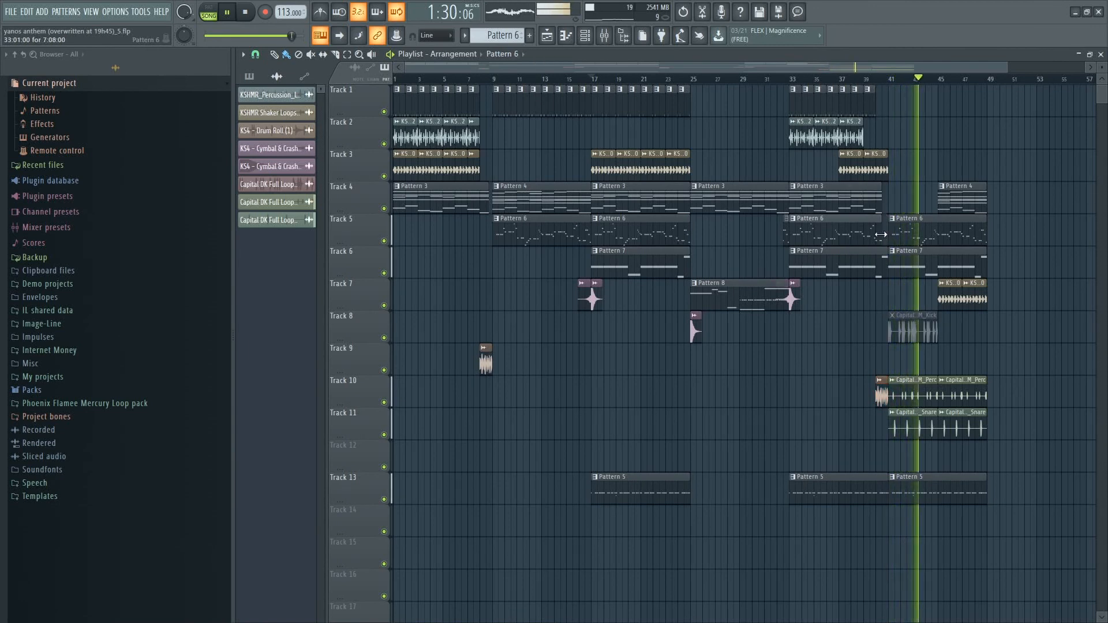
pyautogui.moveTo(883, 276); pyautogui.dragTo(880, 270)
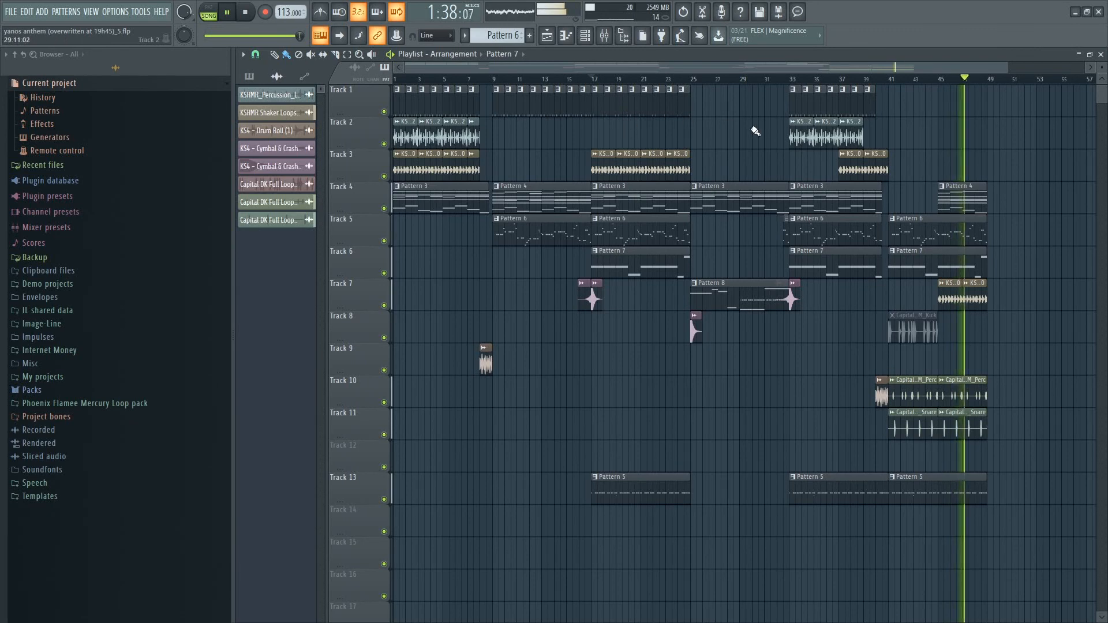
# Place the KSHMR percussion loop back at bar 39 on Track 2 and trim it to end at bar 40
pyautogui.click(860, 136)
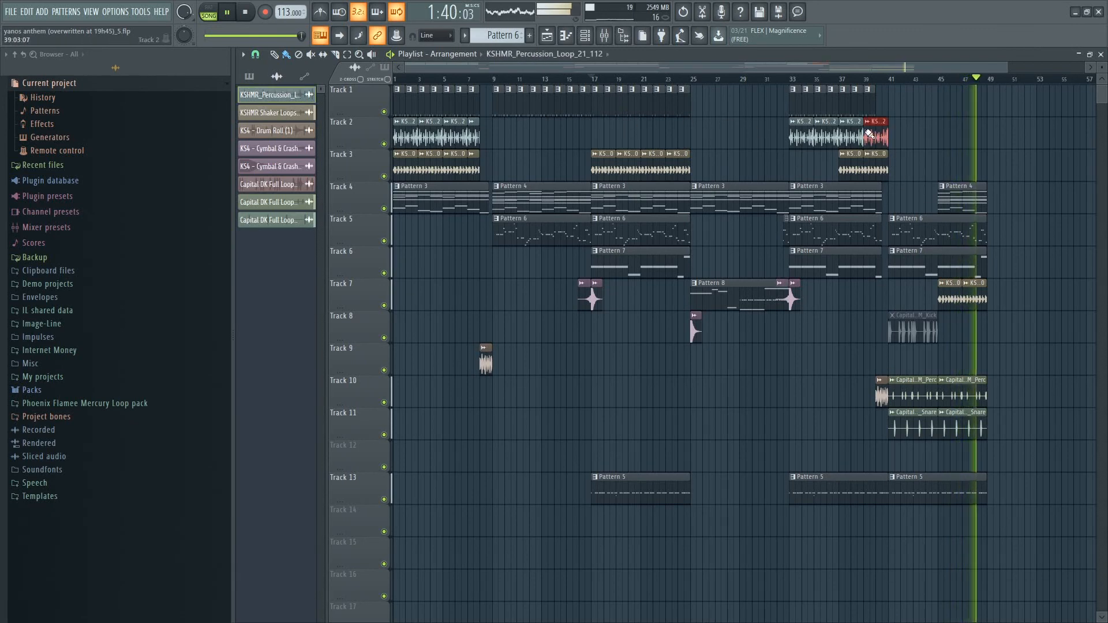
pyautogui.moveTo(887, 140); pyautogui.dragTo(877, 140)
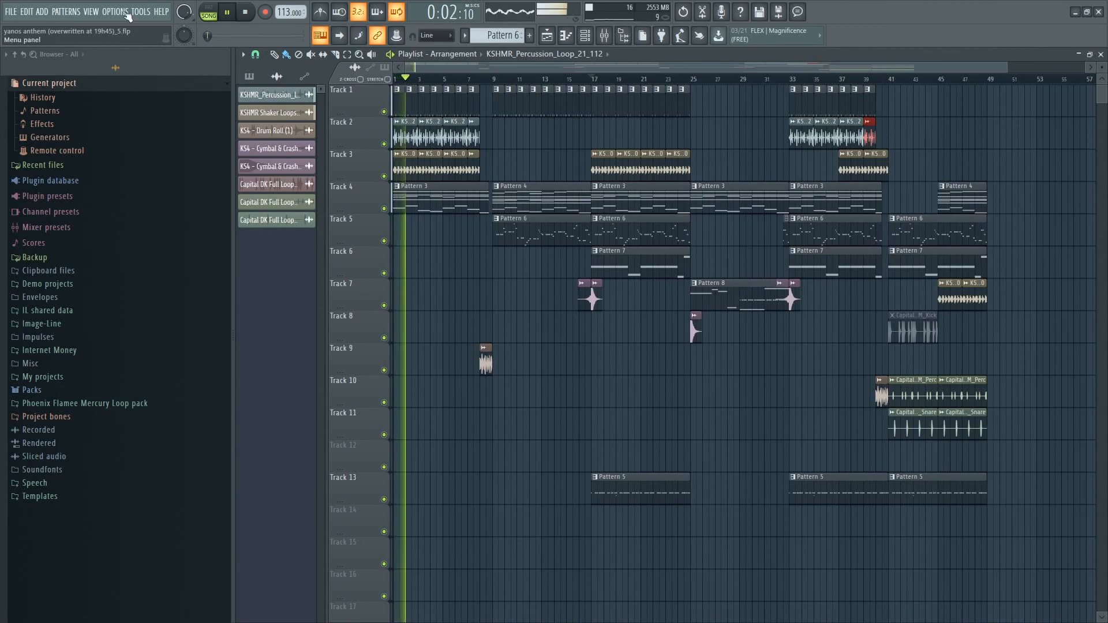